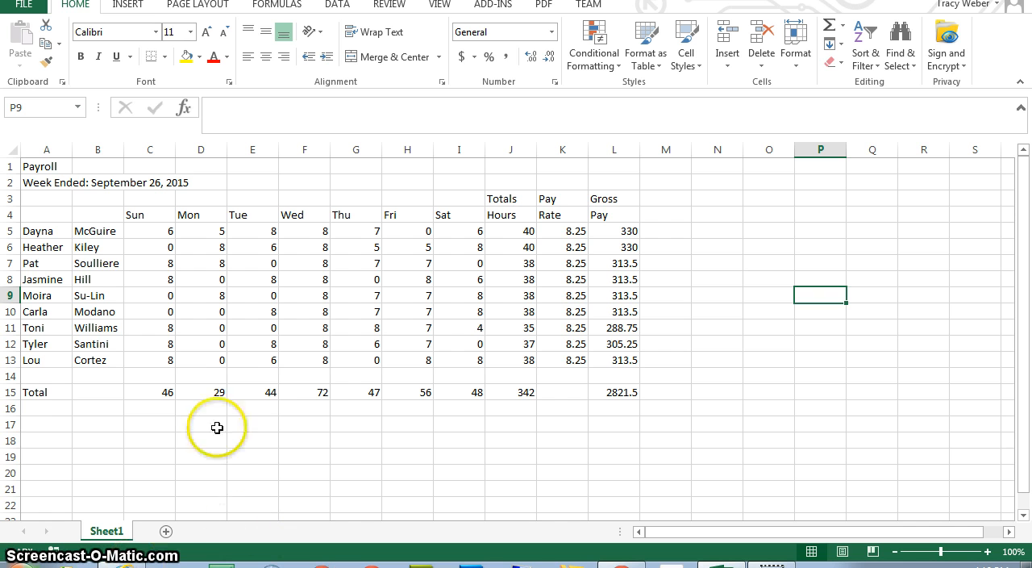
# Enter the label "Hours Proof" in cell A17, split over two lines within the cell.
pyautogui.click(54, 424)
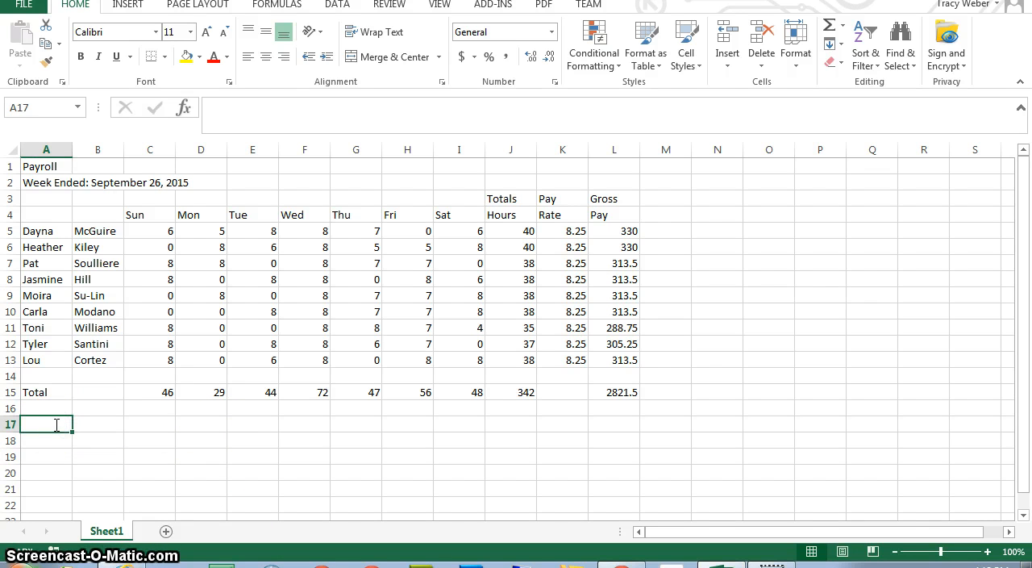
pyautogui.write('Hours')
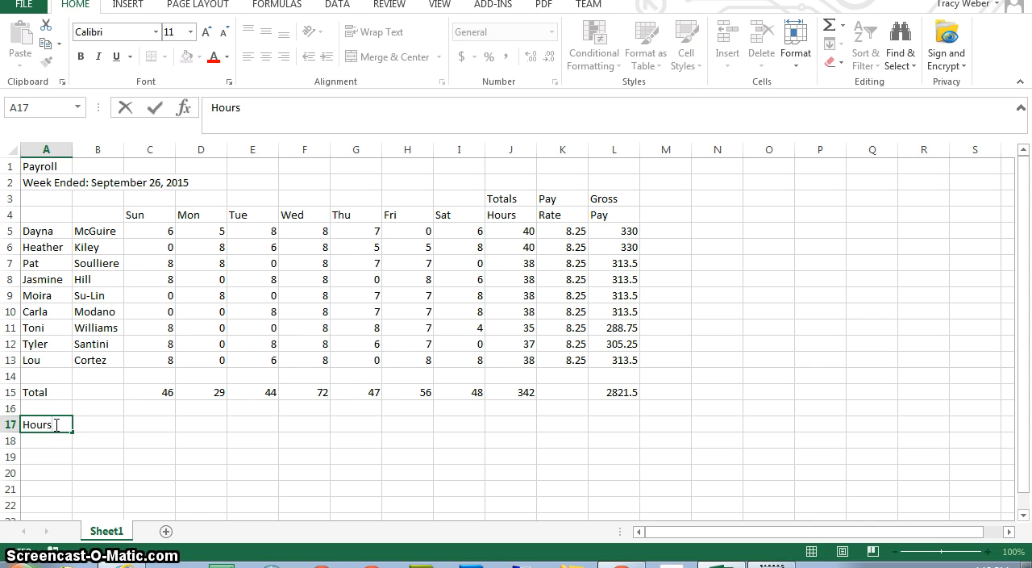
pyautogui.hotkey('alt', 'Return')
pyautogui.write('Proof')
pyautogui.press('Return')
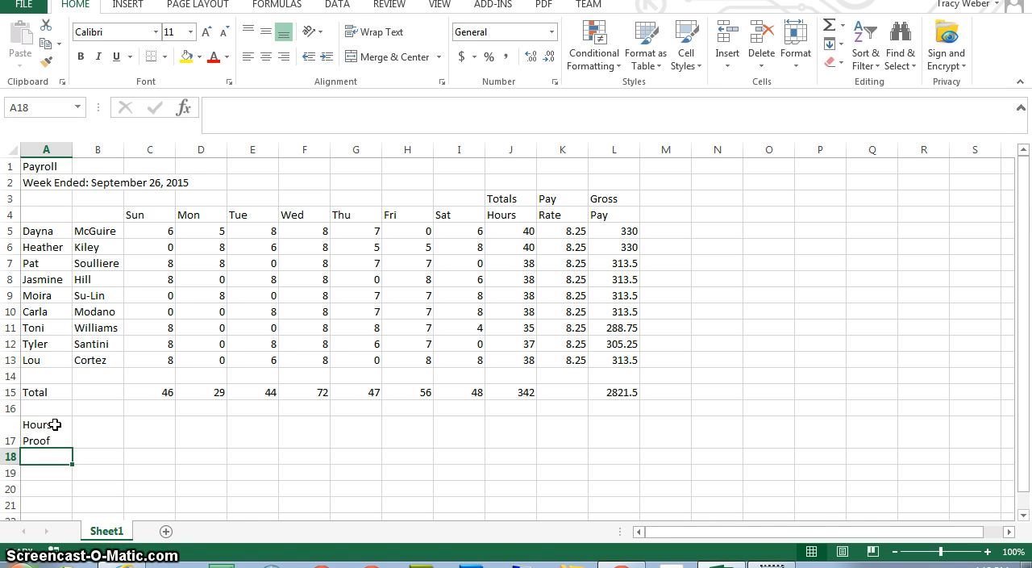
# Enter the formula =SUM(C5:I13) in B17 to add up all the daily hours.
pyautogui.click(54, 424)
pyautogui.press('Tab')
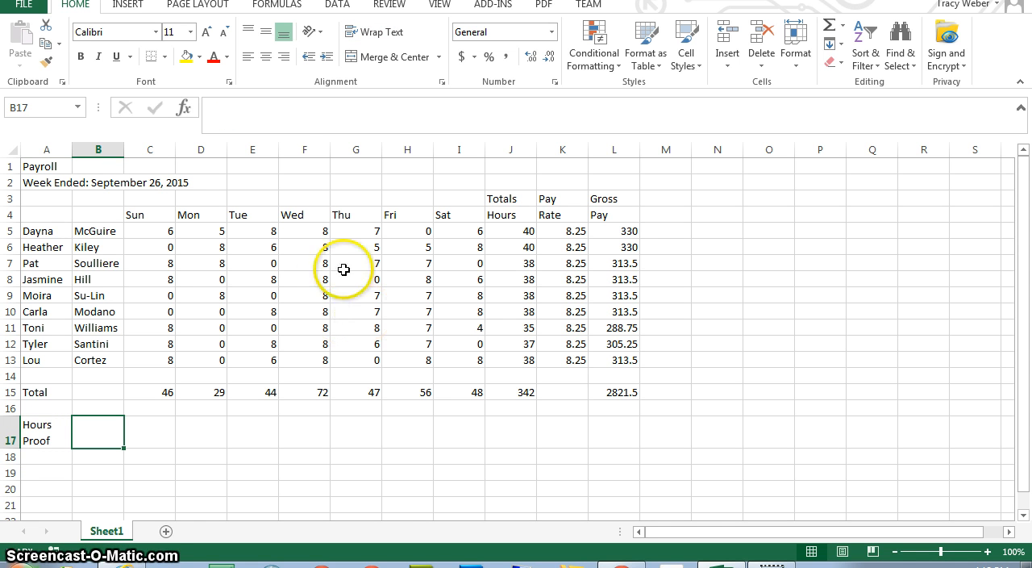
pyautogui.click(215, 106)
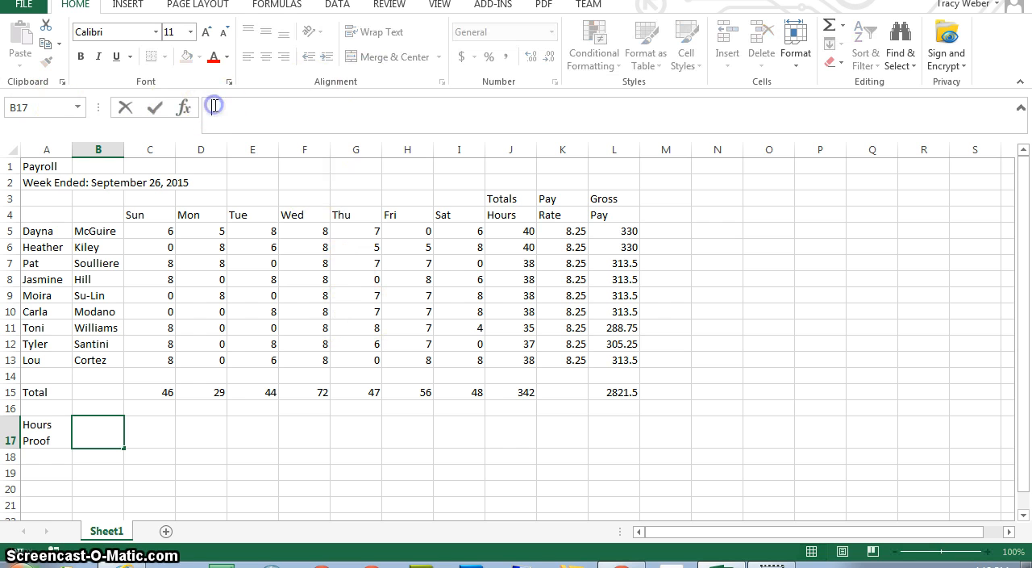
pyautogui.write('=')
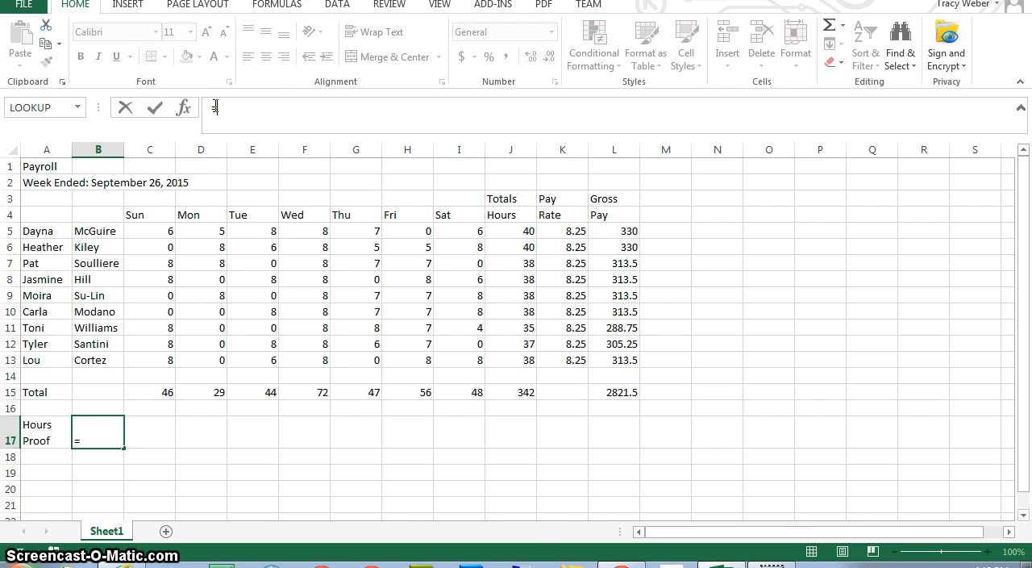
pyautogui.write('sum(')
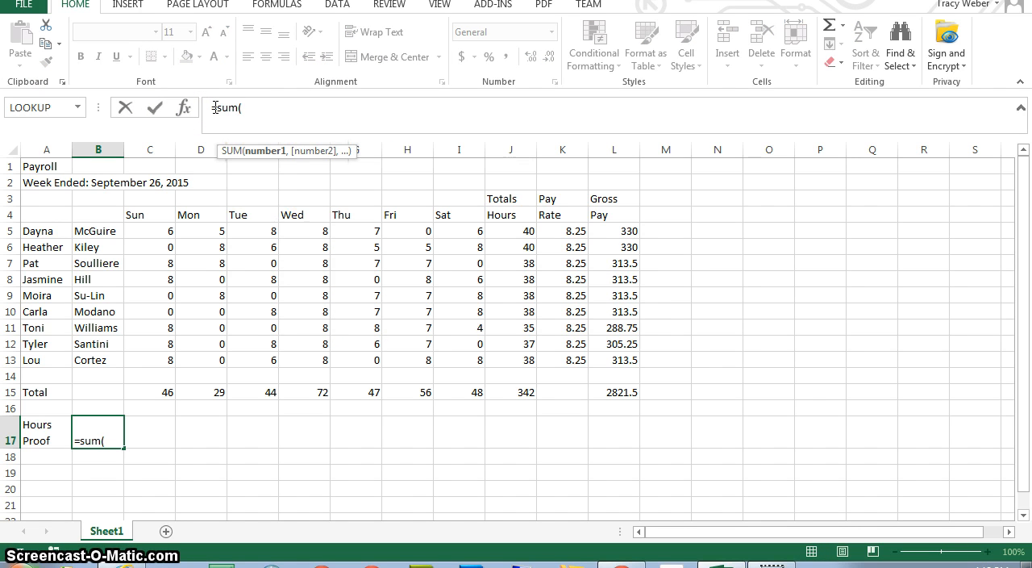
pyautogui.write('c5')
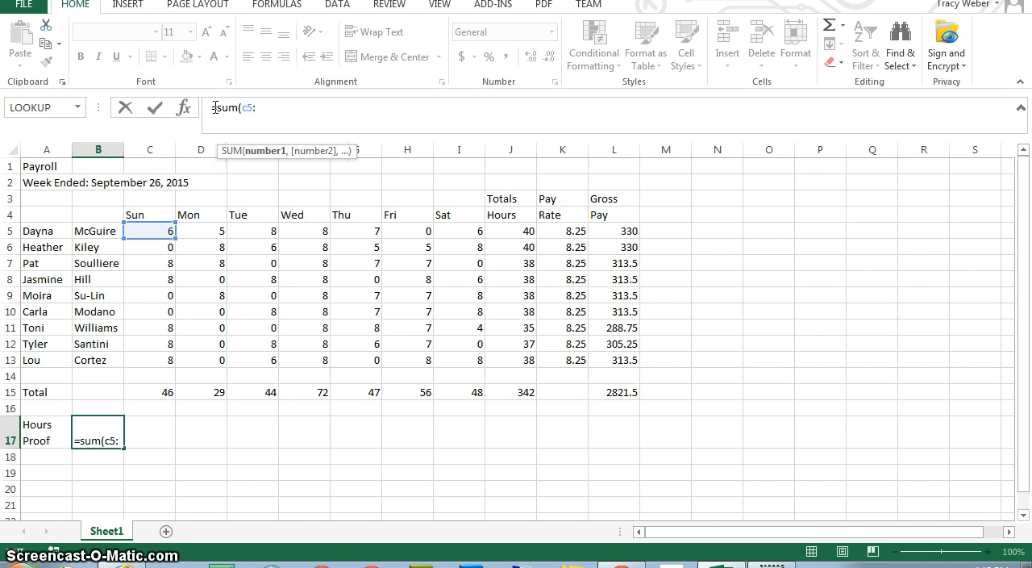
pyautogui.write(':I13')
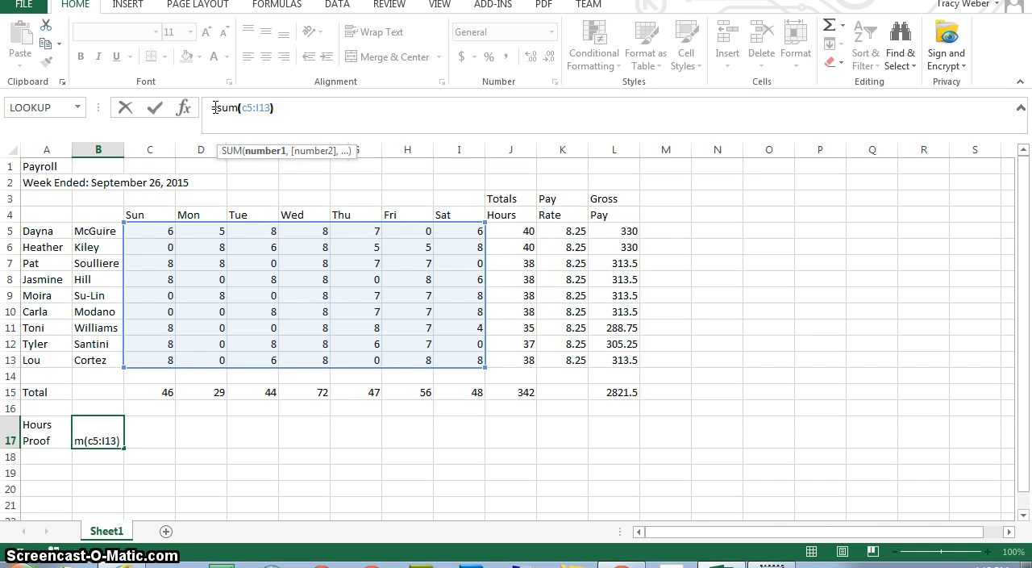
pyautogui.write(')')
pyautogui.press('Return')
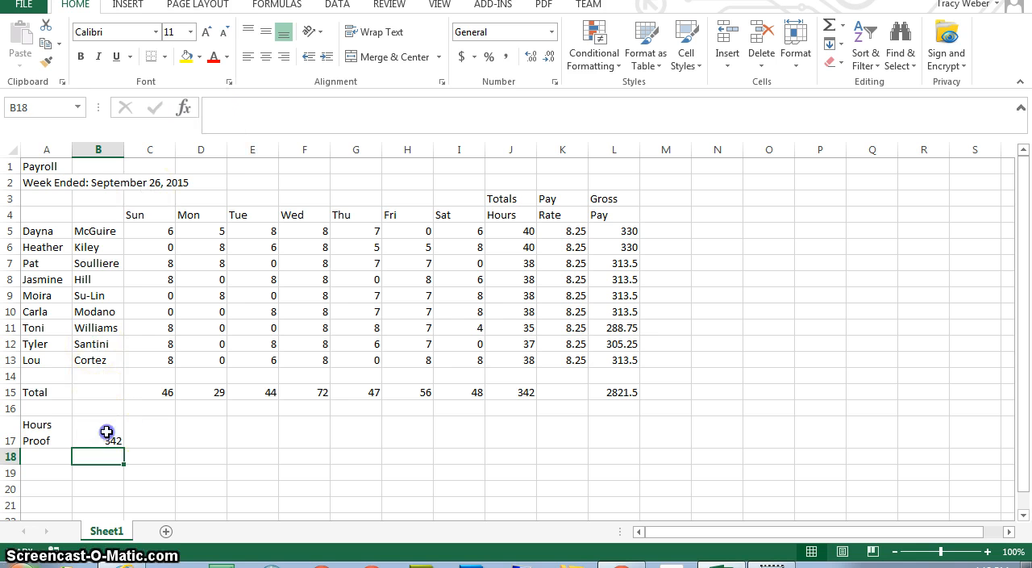
# Compare the hours proof formula in B17 with the total hours formula in J15 and its source range J5:J13.
pyautogui.click(107, 432)
pyautogui.click(251, 108)
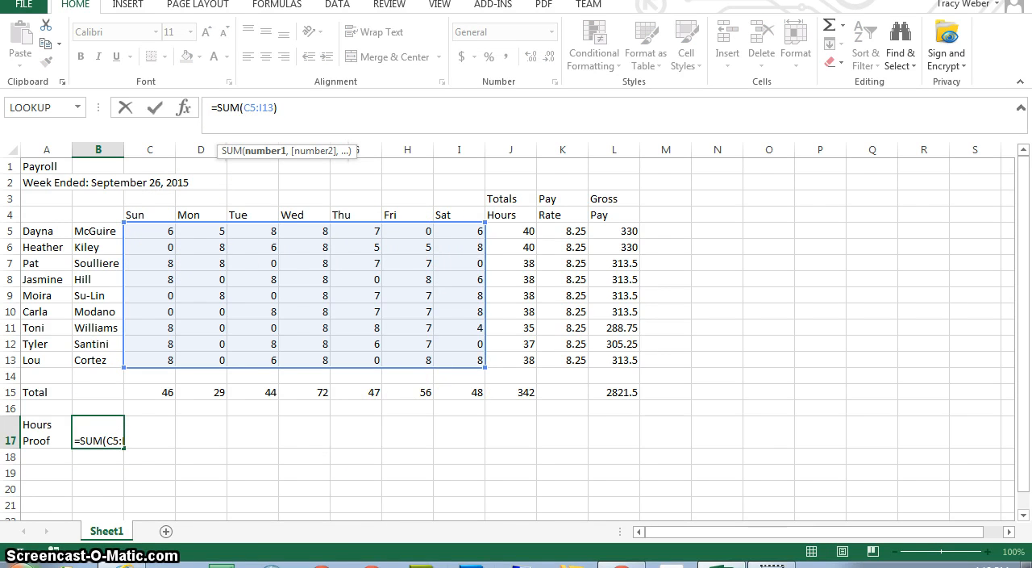
pyautogui.click(355, 471)
pyautogui.click(113, 438)
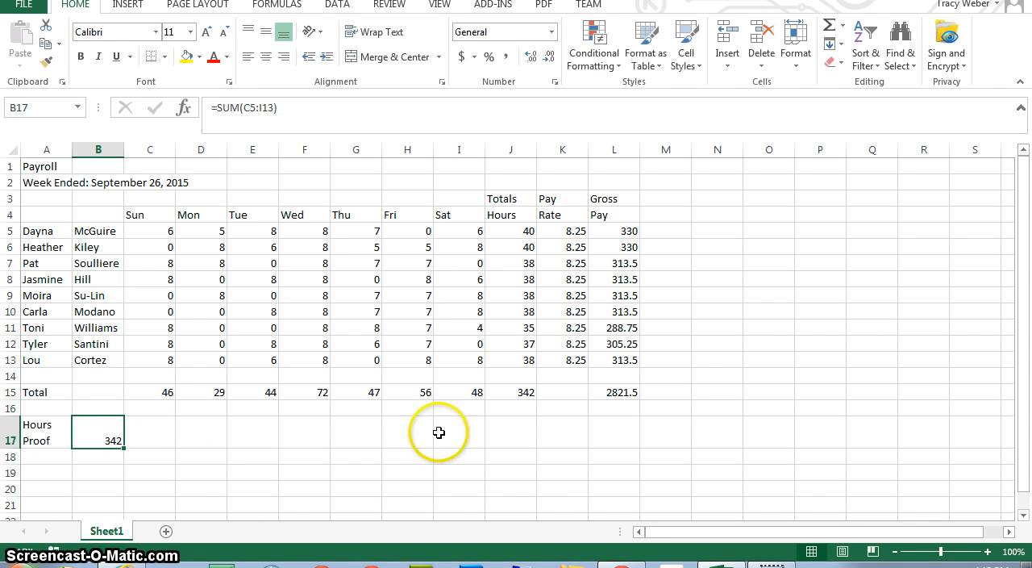
pyautogui.click(524, 392)
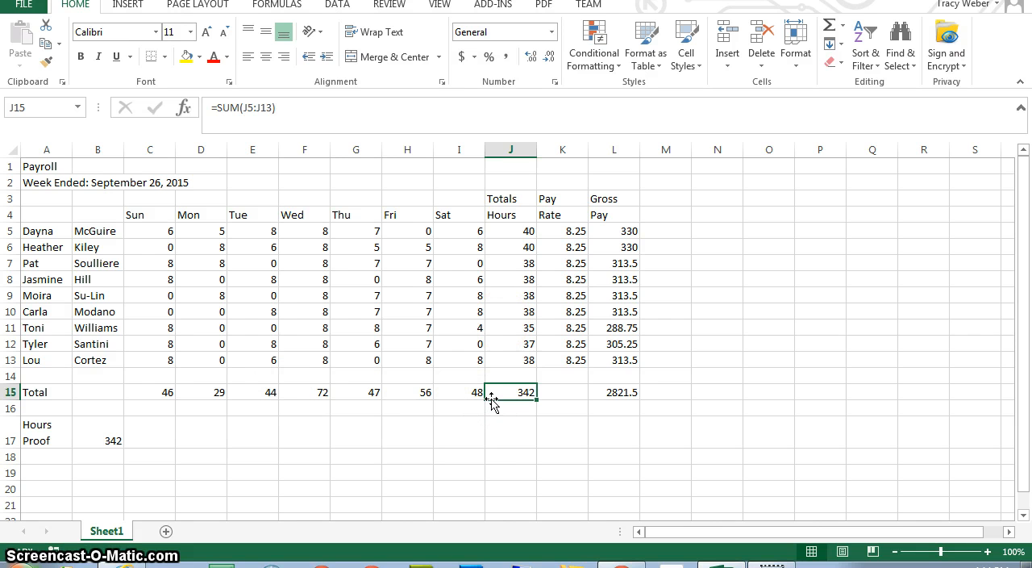
pyautogui.moveTo(524, 231); pyautogui.dragTo(525, 362)
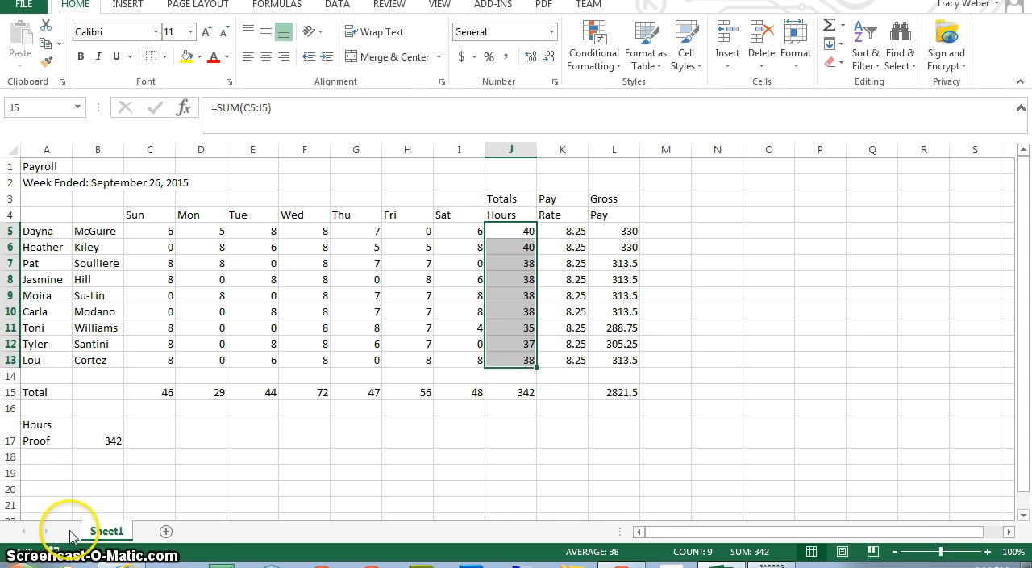
# Enter the label "Gross Pay Proof" in cell A18, with a line break after "Gross".
pyautogui.click(56, 460)
pyautogui.write('Gross')
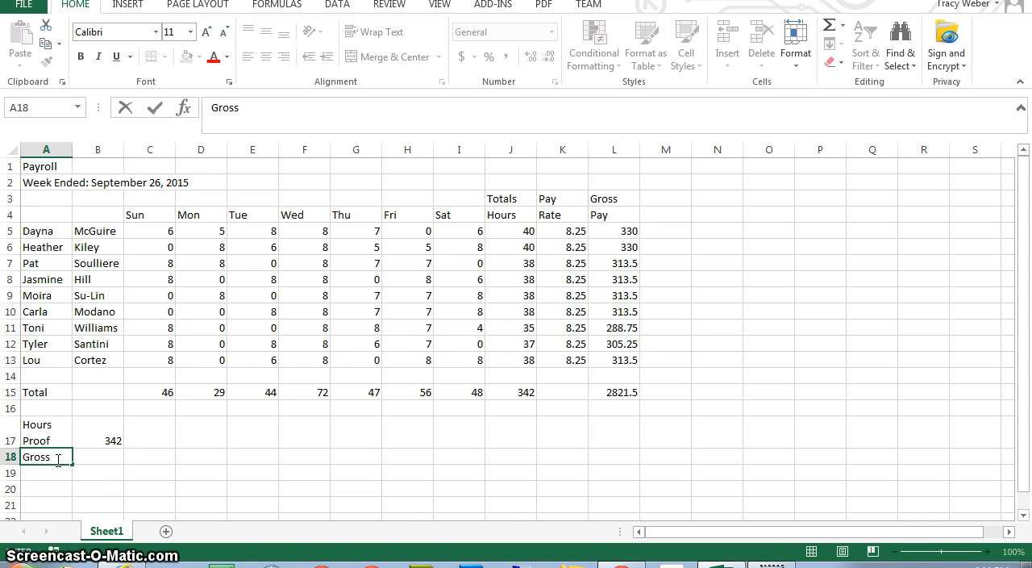
pyautogui.press('Up')
pyautogui.click(56, 458)
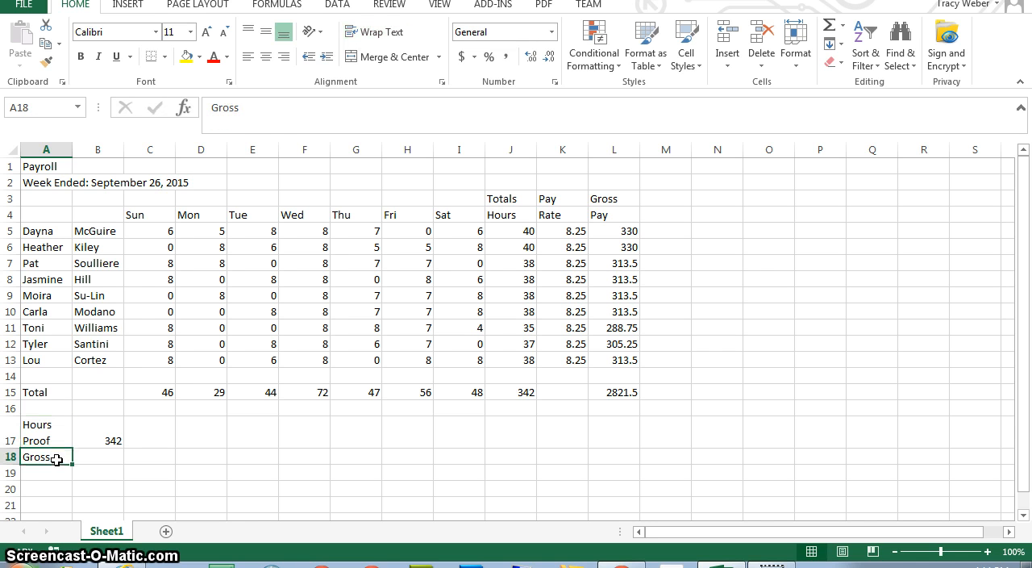
pyautogui.click(255, 103)
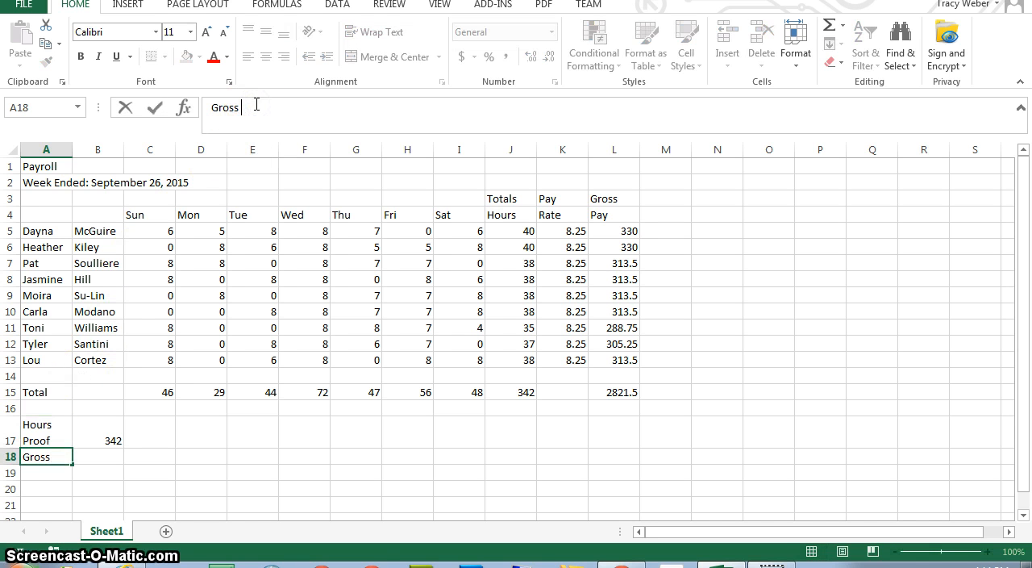
pyautogui.hotkey('alt', 'Return')
pyautogui.press('Escape')
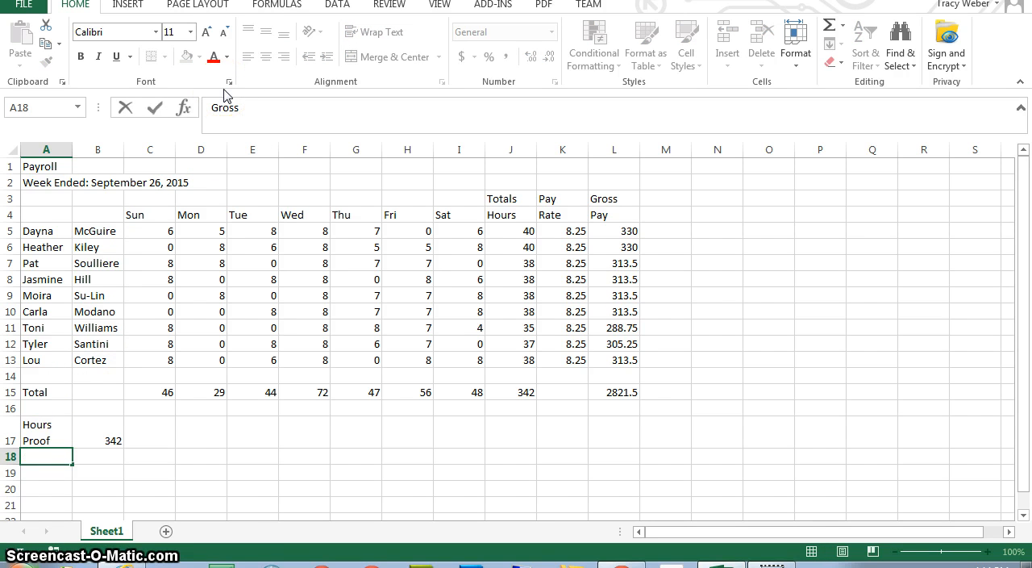
pyautogui.write('Pay')
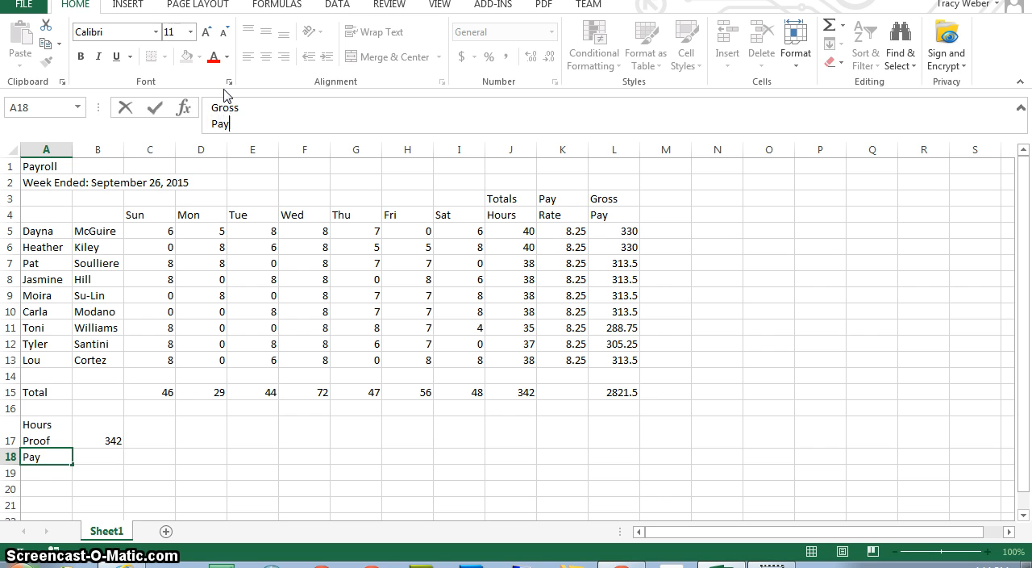
pyautogui.write(' Proof')
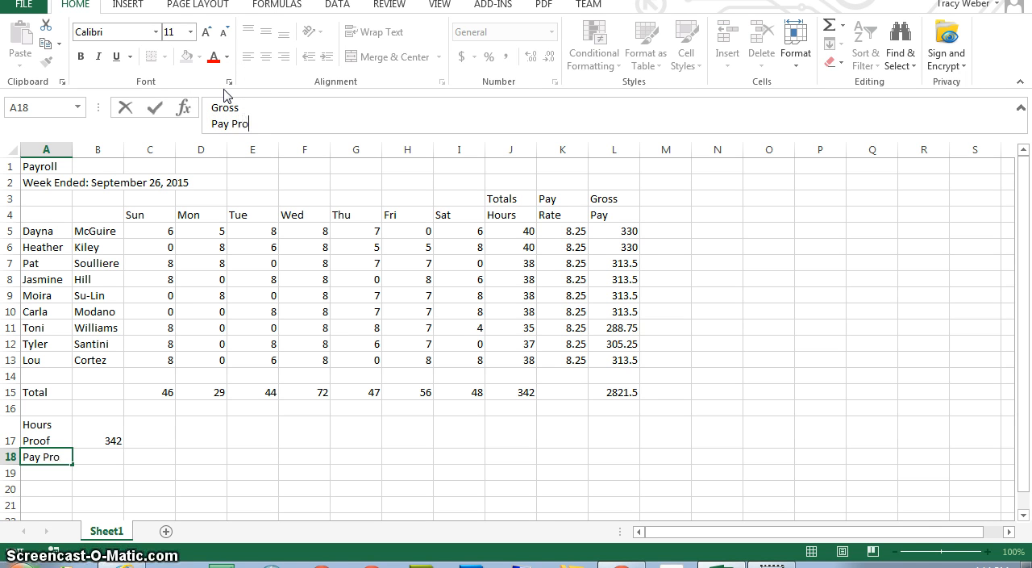
pyautogui.press('Return')
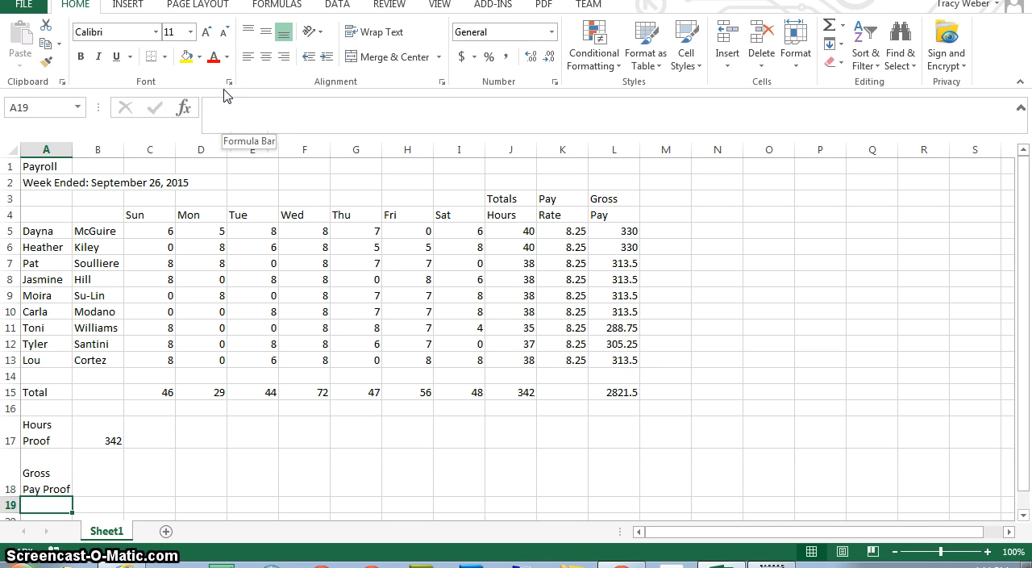
# Enter the formula =B17*K5 in B18 to multiply the hours proof by the pay rate.
pyautogui.press('Up')
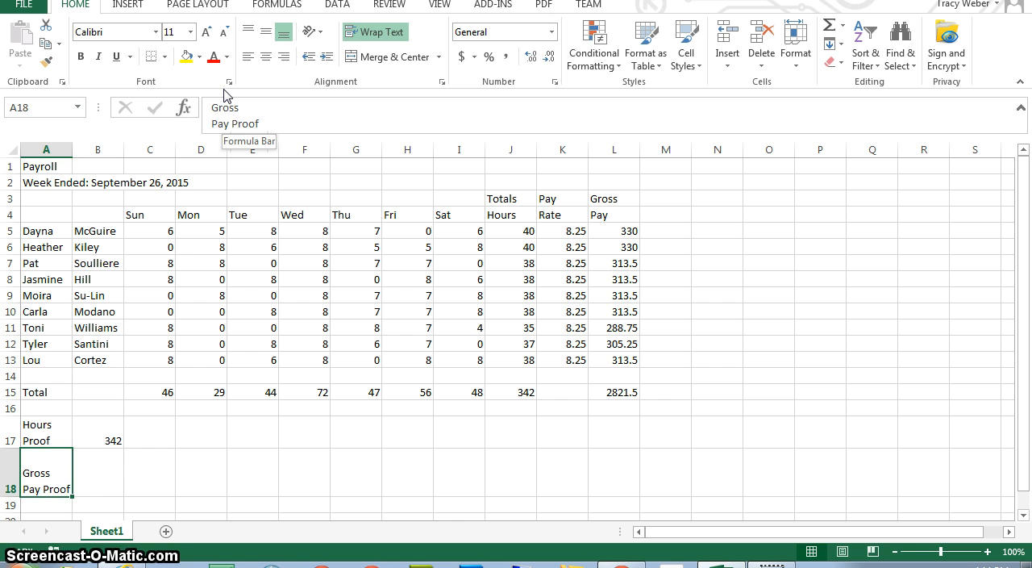
pyautogui.press('Right')
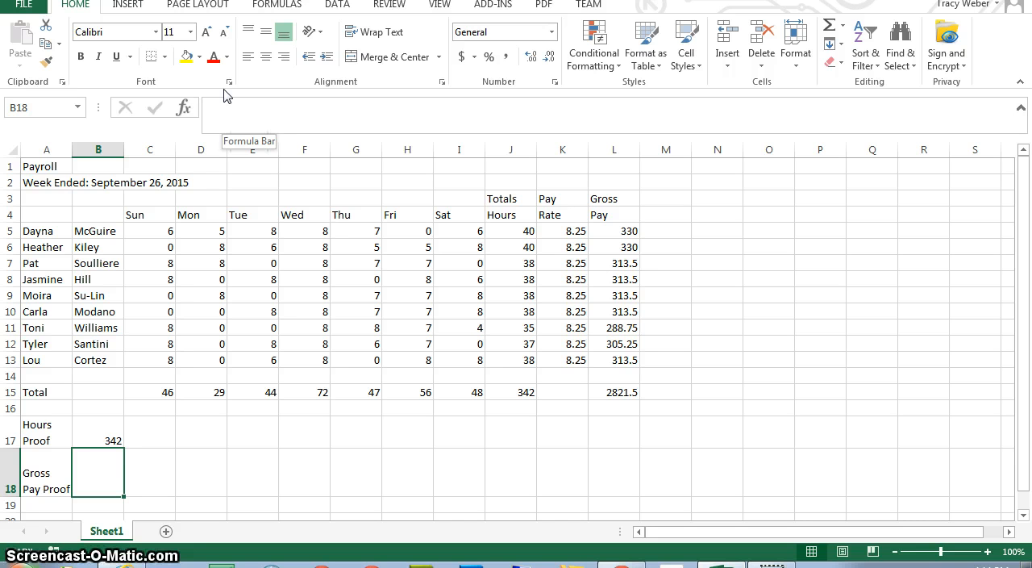
pyautogui.write('=')
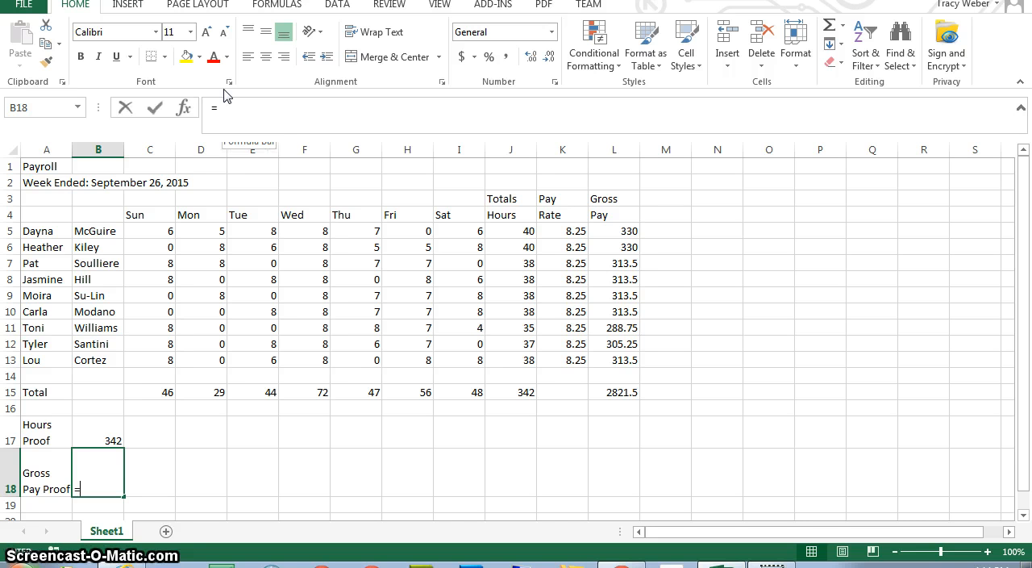
pyautogui.write('b17')
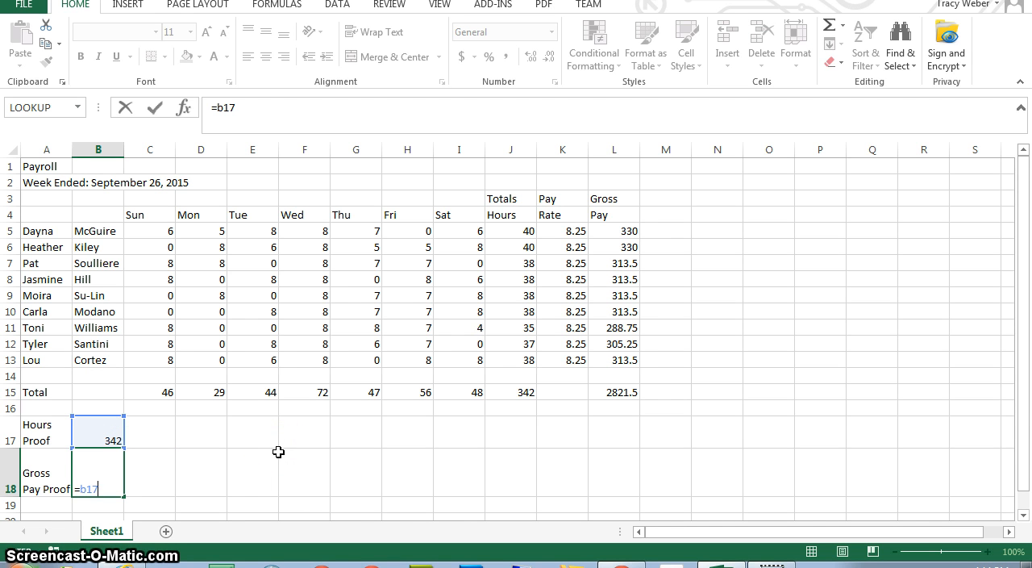
pyautogui.write('*k')
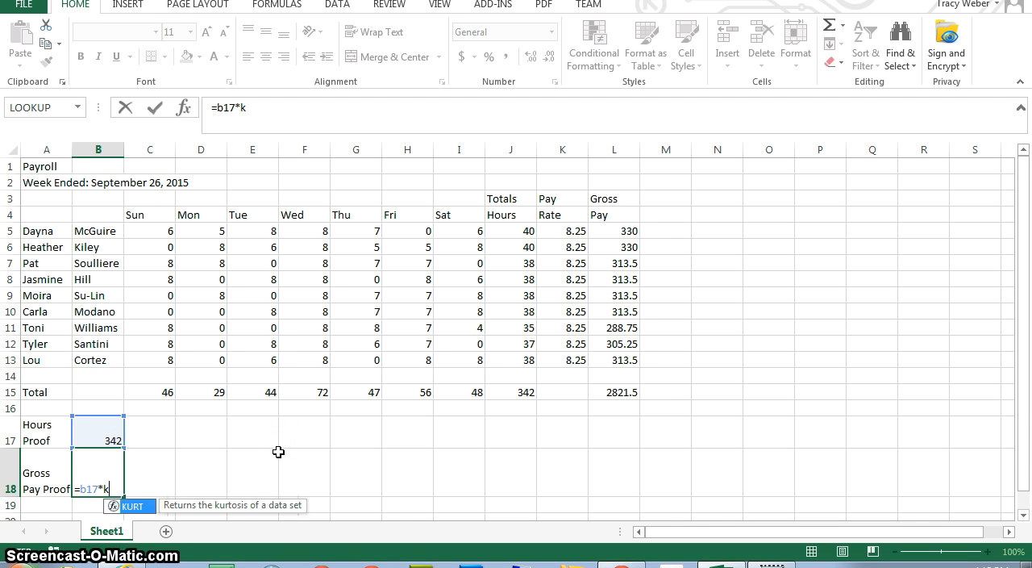
pyautogui.write('5')
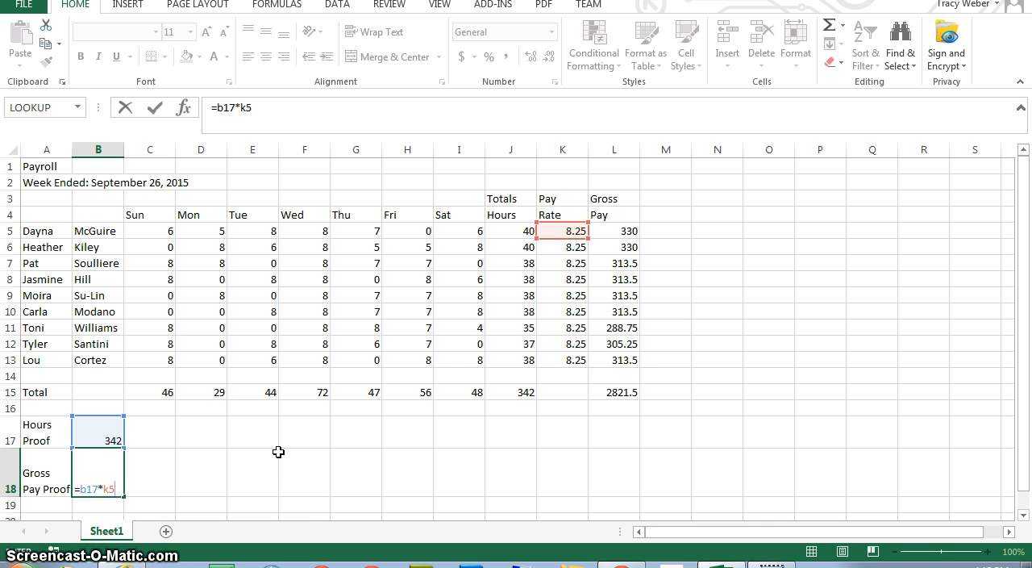
pyautogui.press('Return')
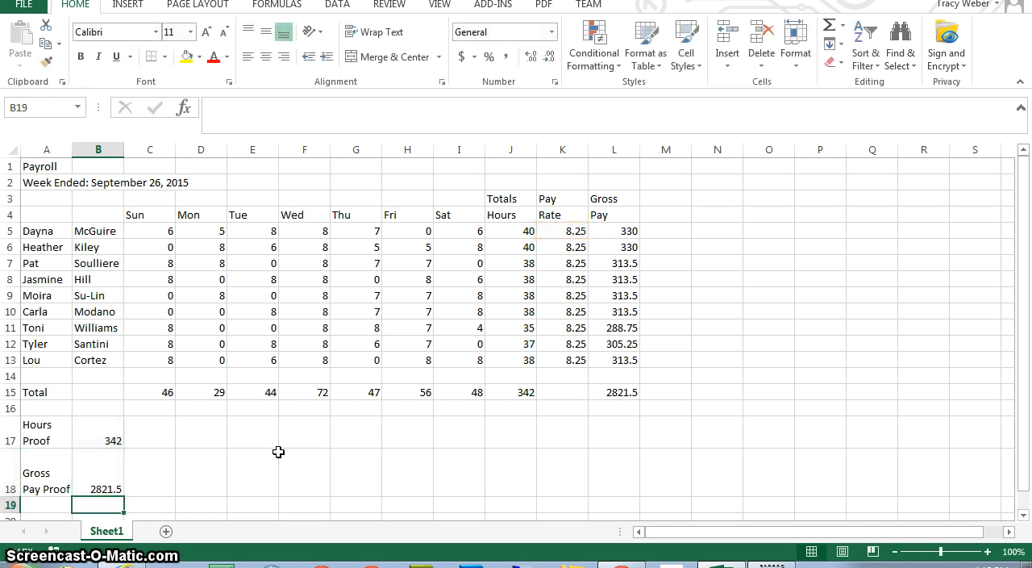
# Compare the gross pay proof in B18 with the gross pay total in L15 and the Gross Pay column.
pyautogui.click(100, 482)
pyautogui.click(626, 391)
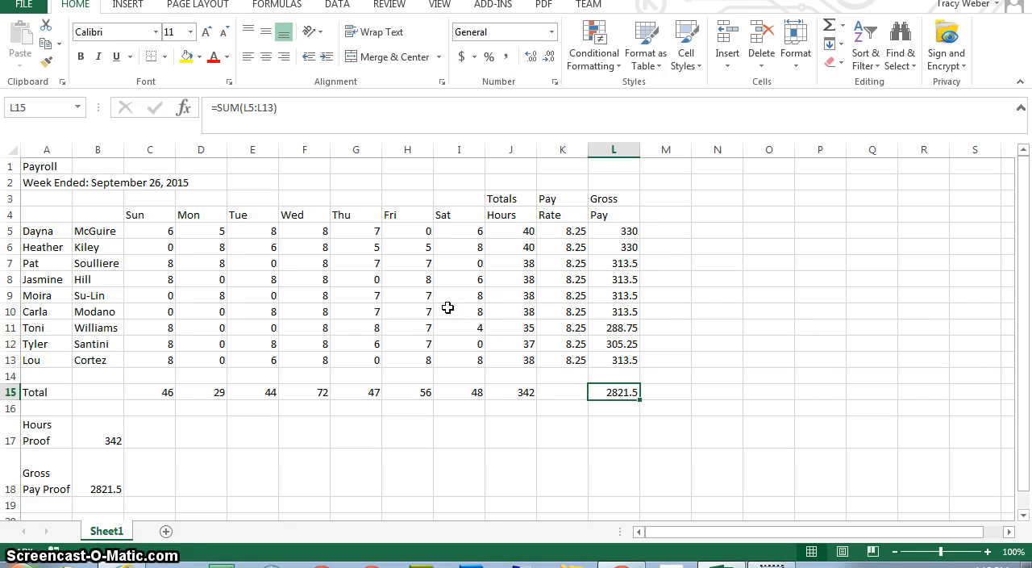
pyautogui.click(619, 148)
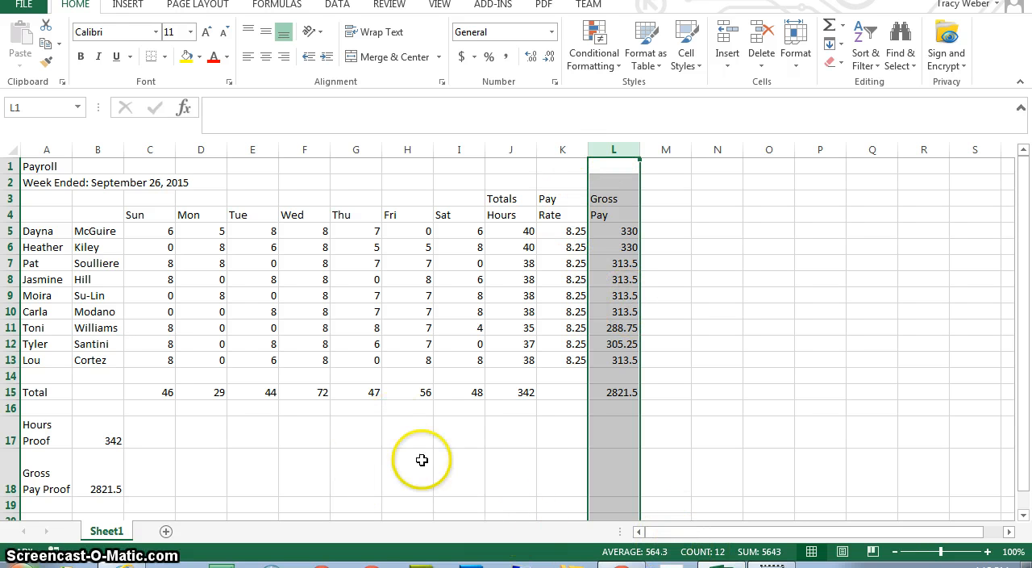
pyautogui.click(358, 214)
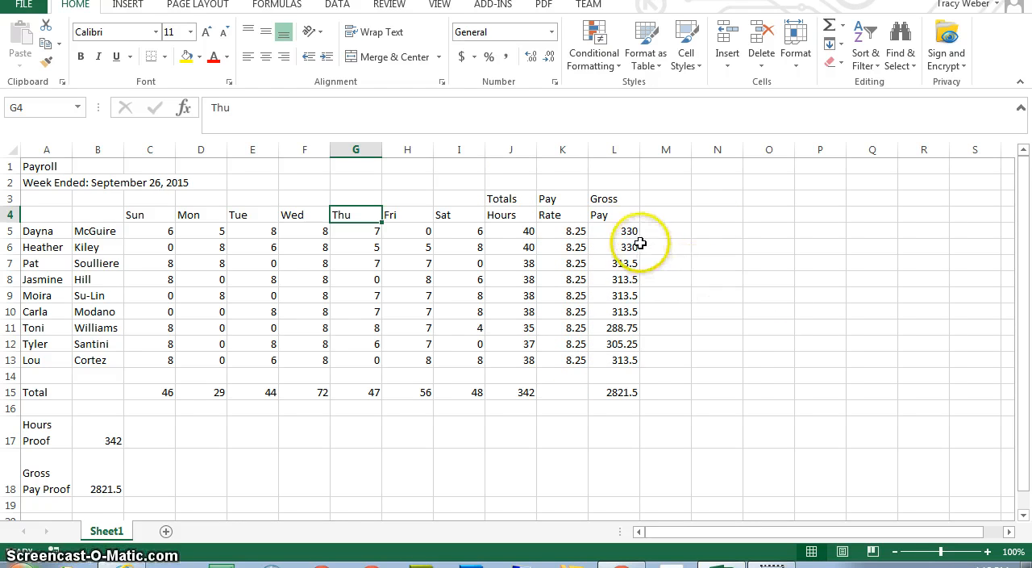
# Apply the Accounting number format to the gross pay values in L5:L13 and to the gross pay proof in B18.
pyautogui.moveTo(625, 233); pyautogui.dragTo(620, 358)
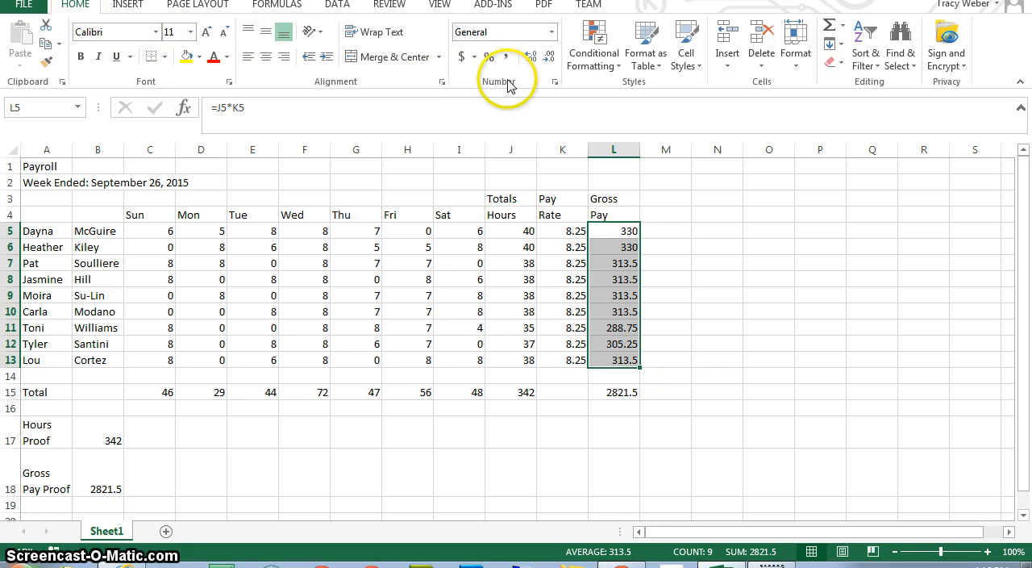
pyautogui.click(461, 58)
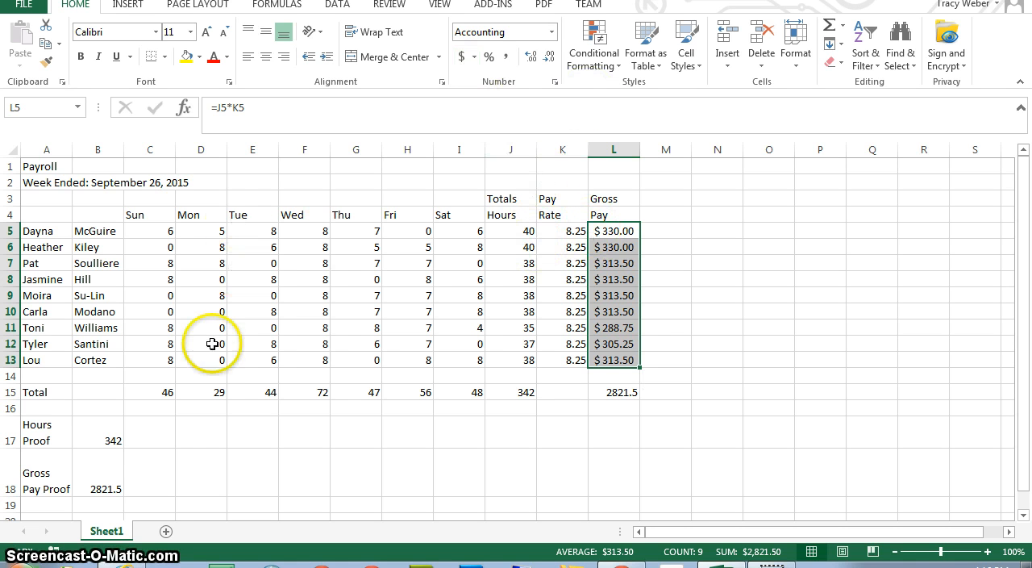
pyautogui.click(111, 460)
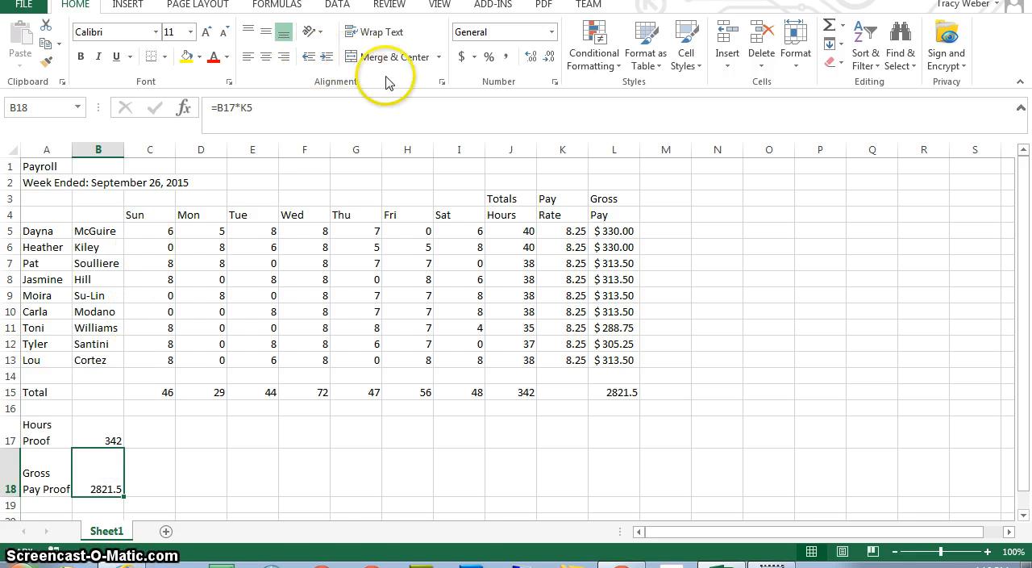
pyautogui.click(461, 56)
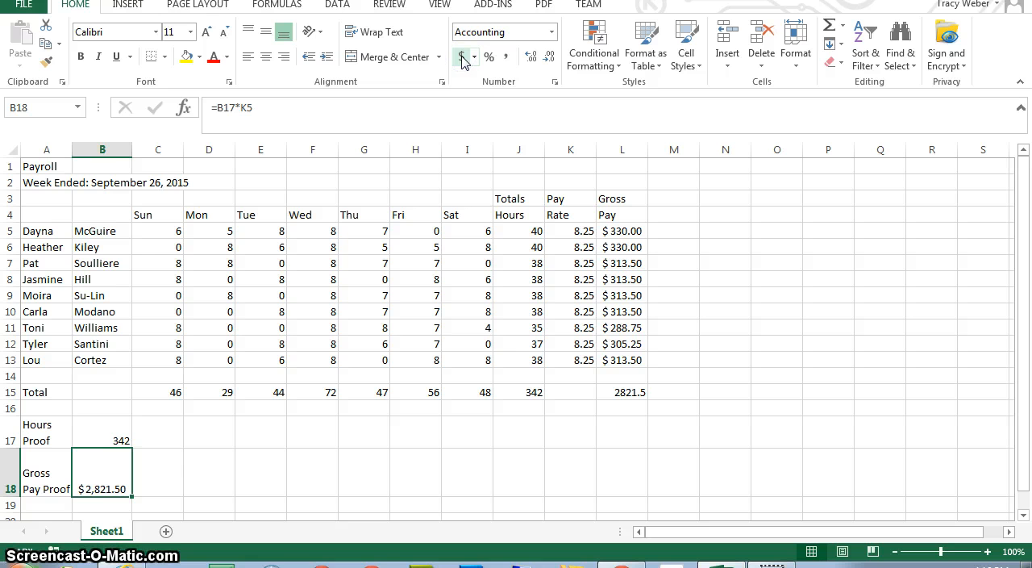
# Right-align the column headings in C3:L4.
pyautogui.click(157, 198)
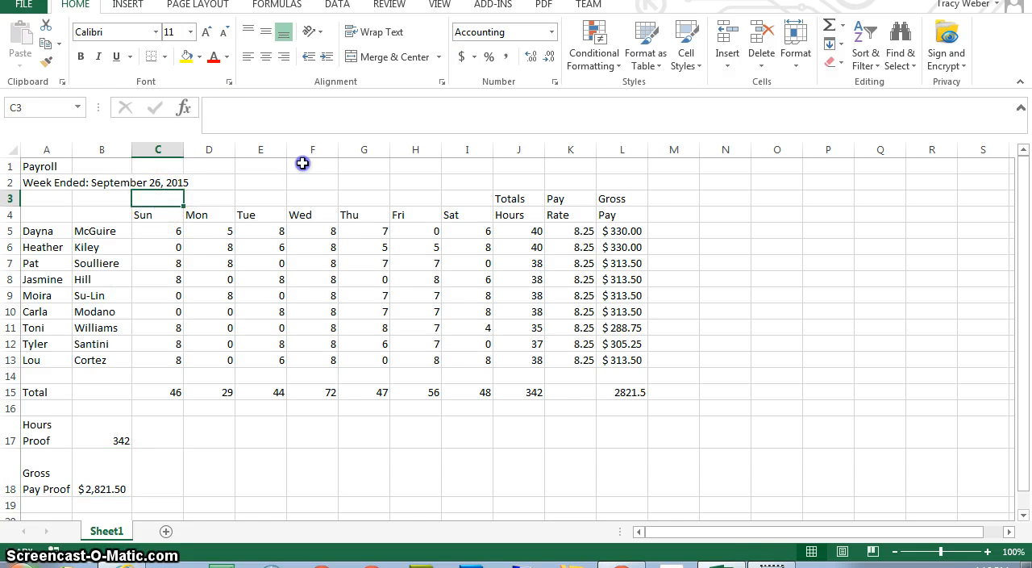
pyautogui.moveTo(157, 198); pyautogui.dragTo(606, 213)
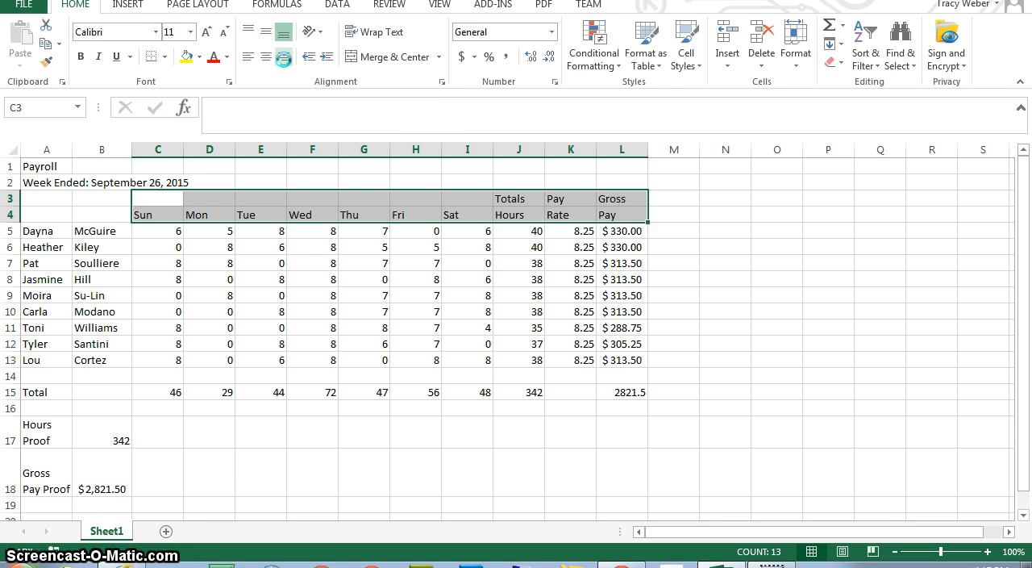
pyautogui.click(285, 56)
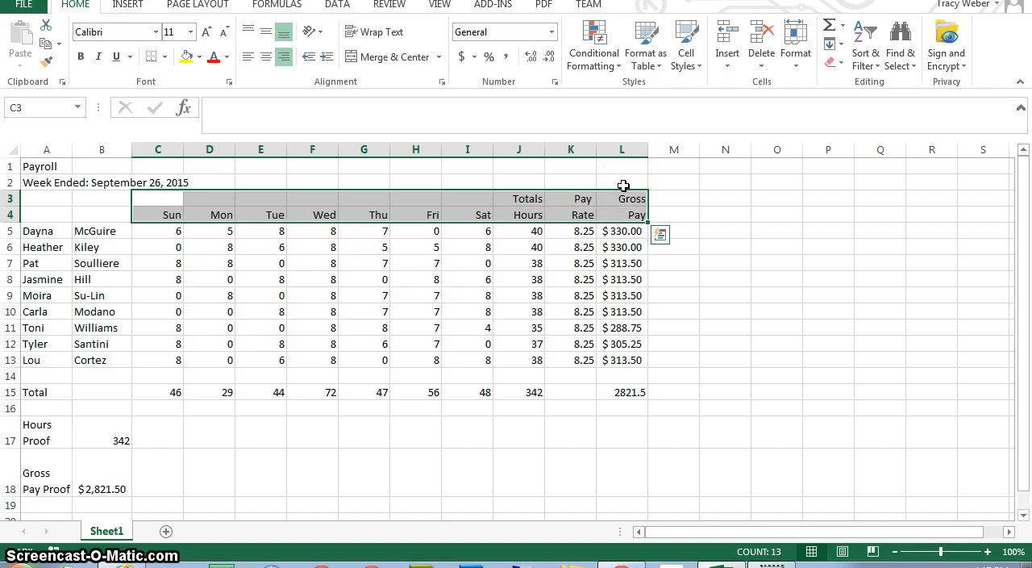
pyautogui.click(637, 290)
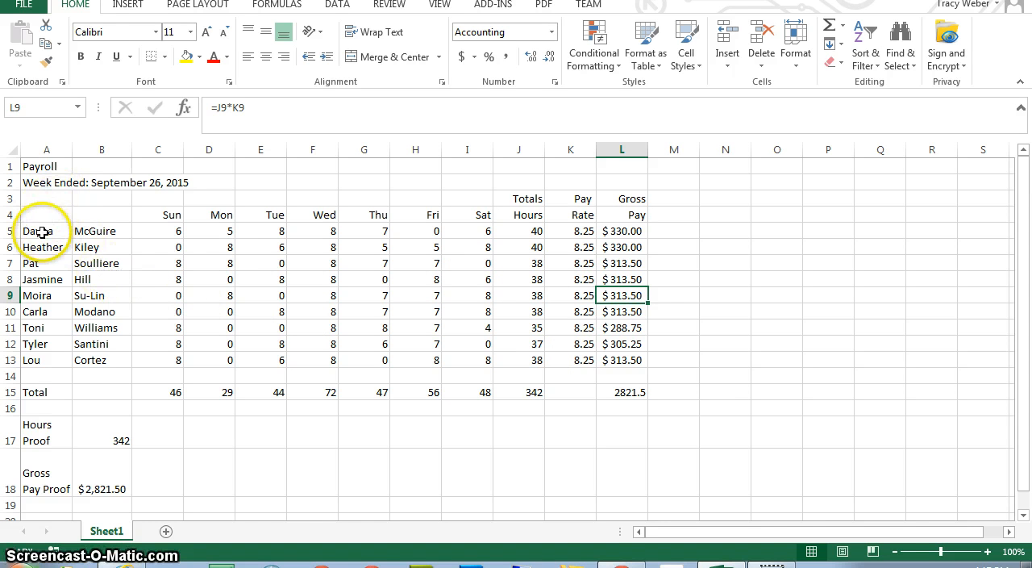
# Sort the employee rows A5:L13 by the last names in column B, on values from A to Z.
pyautogui.moveTo(44, 230); pyautogui.dragTo(639, 389)
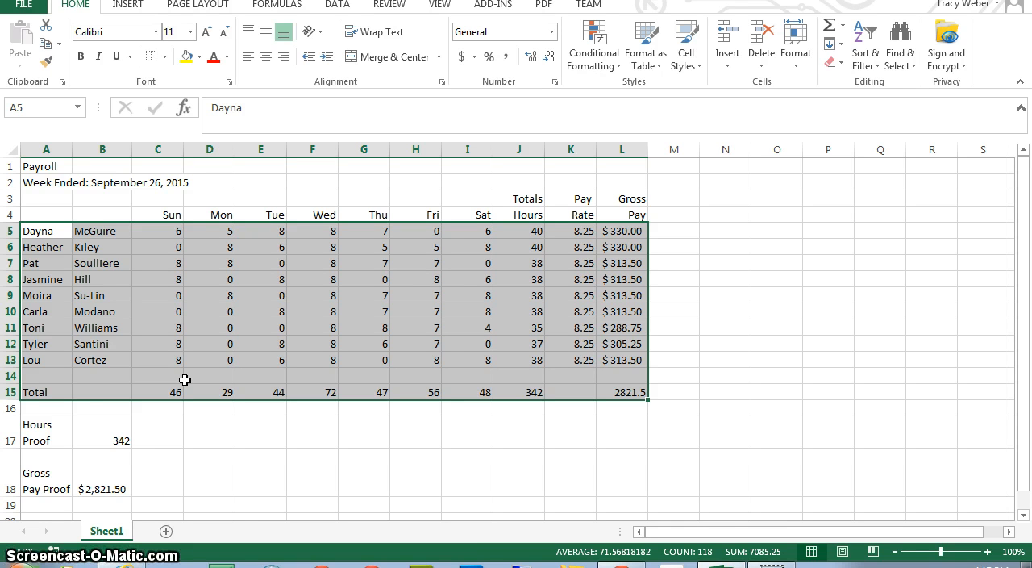
pyautogui.hotkey('shift', 'Up')
pyautogui.hotkey('shift', 'Up')
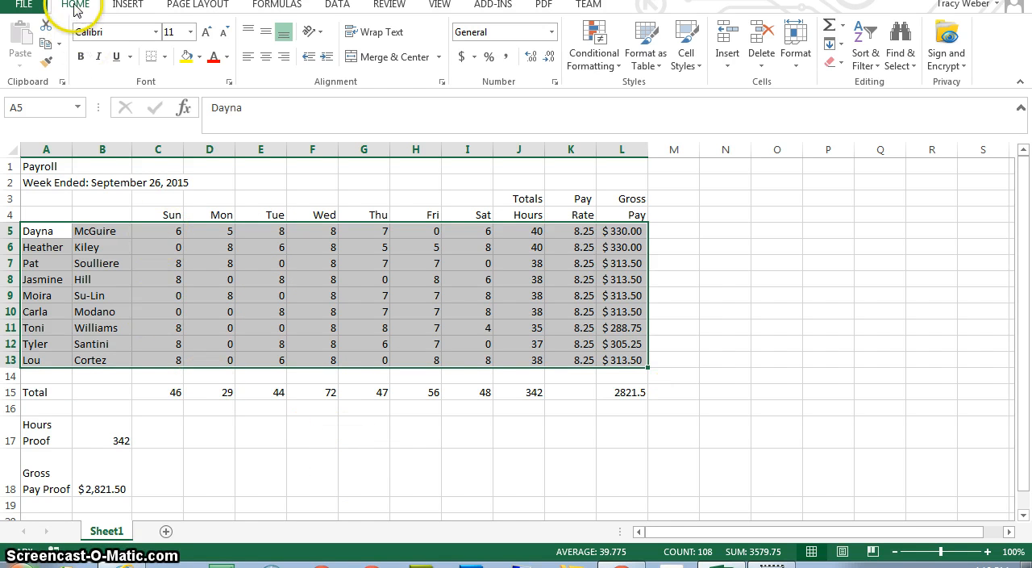
pyautogui.click(877, 64)
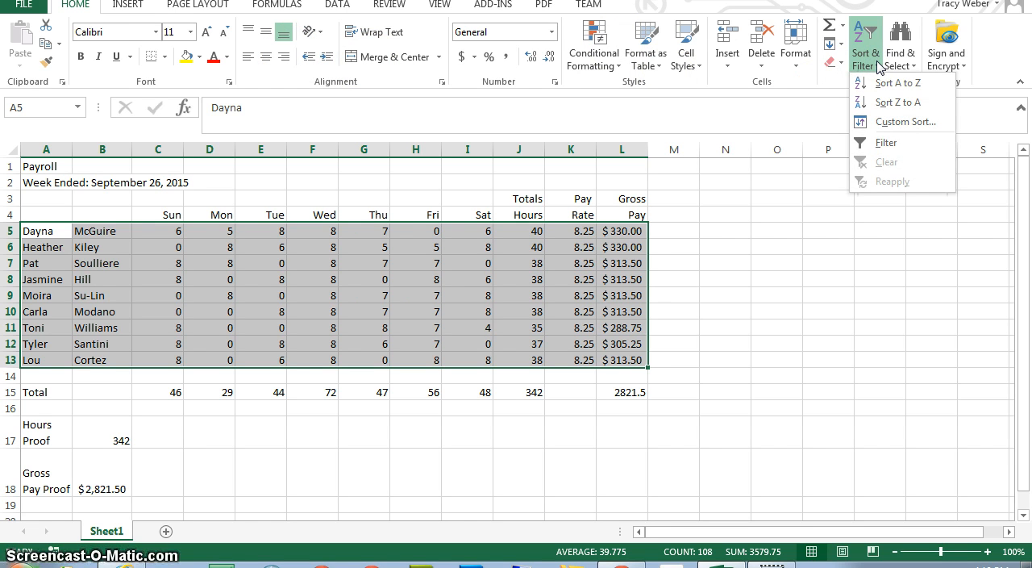
pyautogui.click(910, 121)
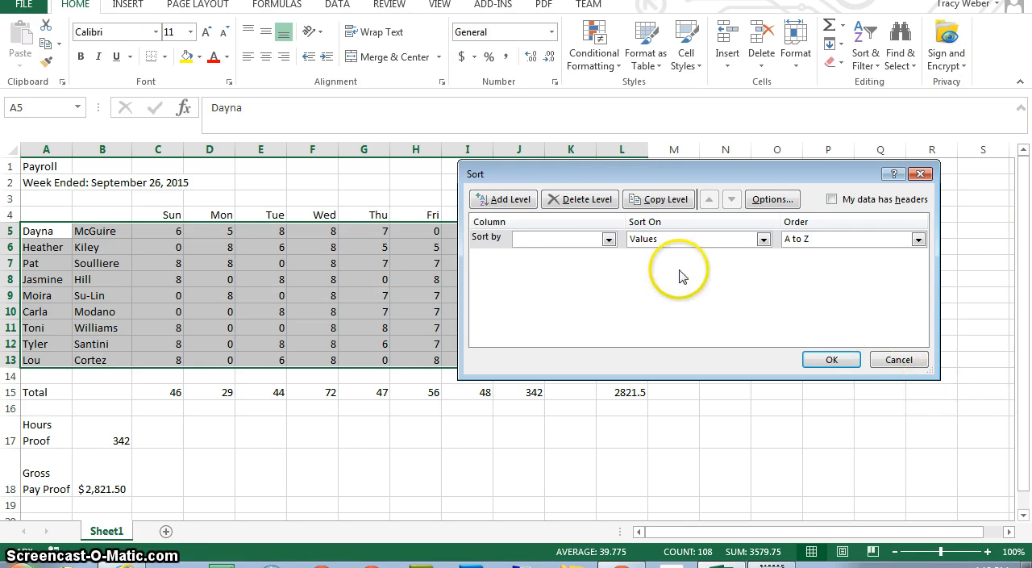
pyautogui.click(609, 239)
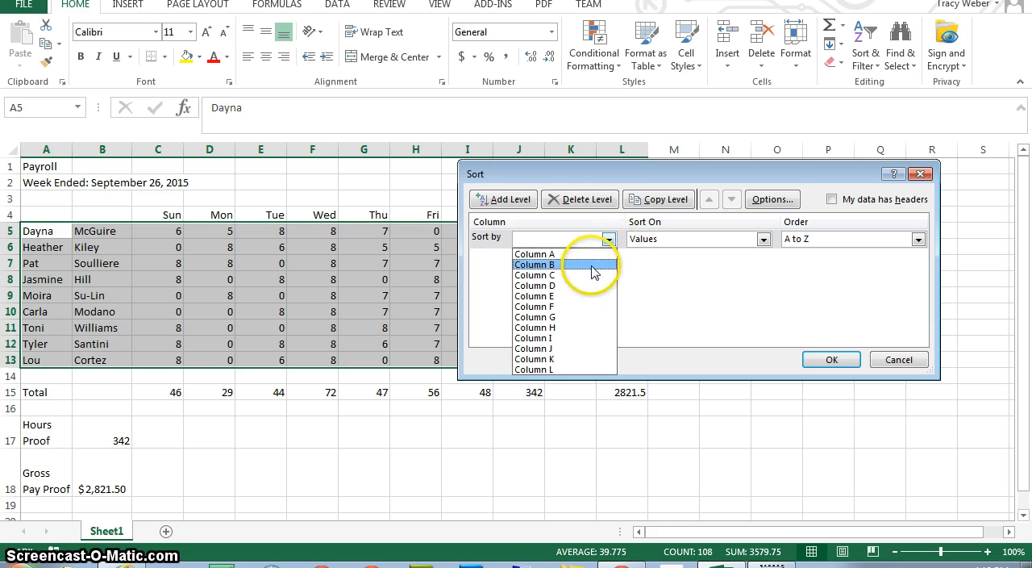
pyautogui.click(589, 264)
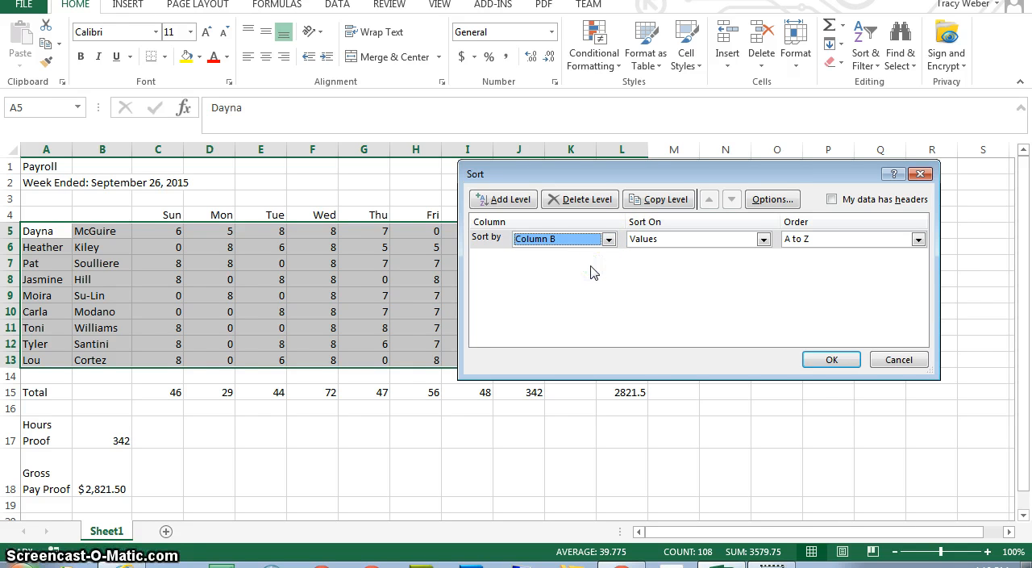
pyautogui.click(818, 363)
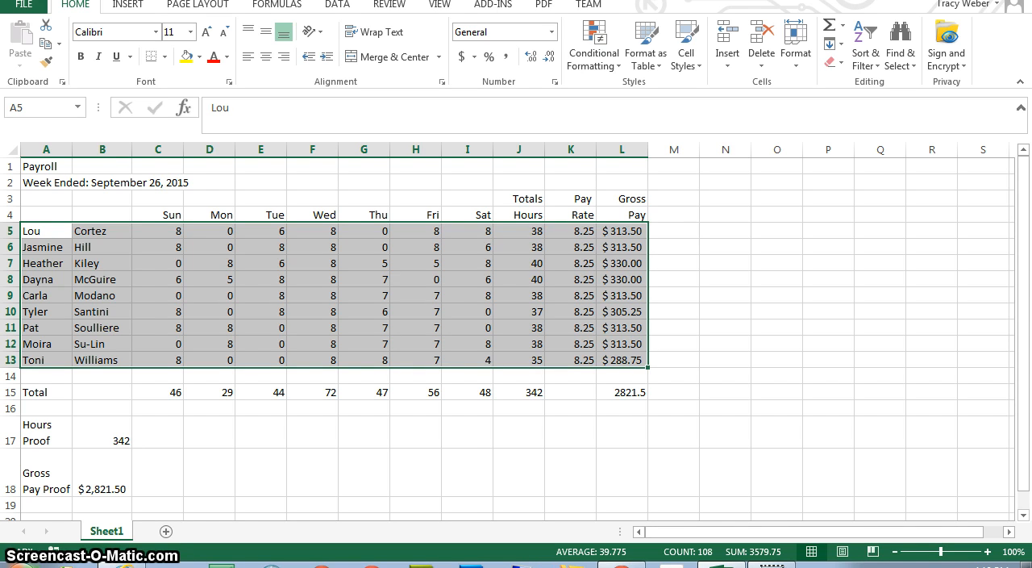
pyautogui.click(342, 294)
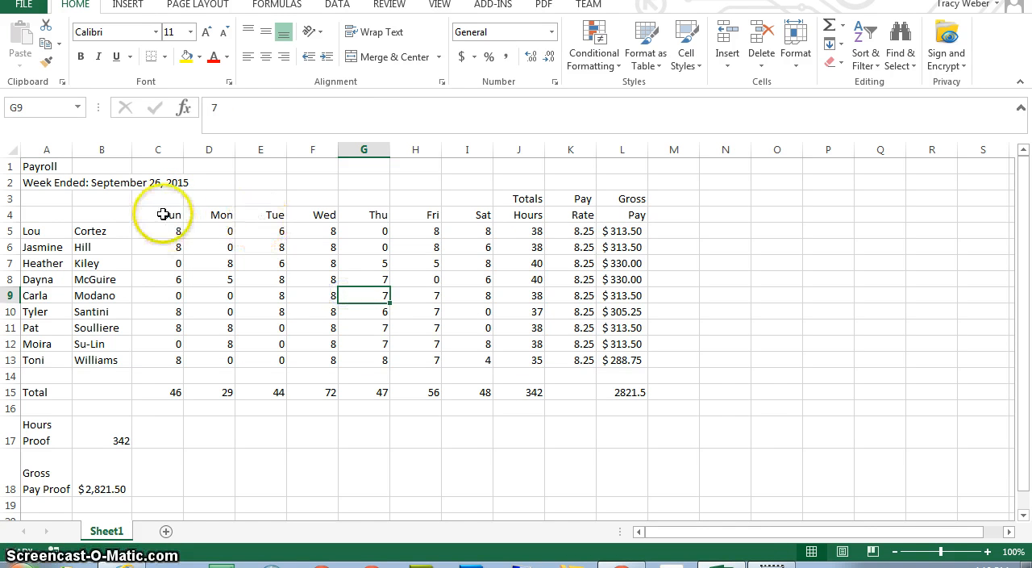
# Angle the day headings Sun to Sat in C4:I4 counterclockwise.
pyautogui.moveTo(171, 217); pyautogui.dragTo(473, 214)
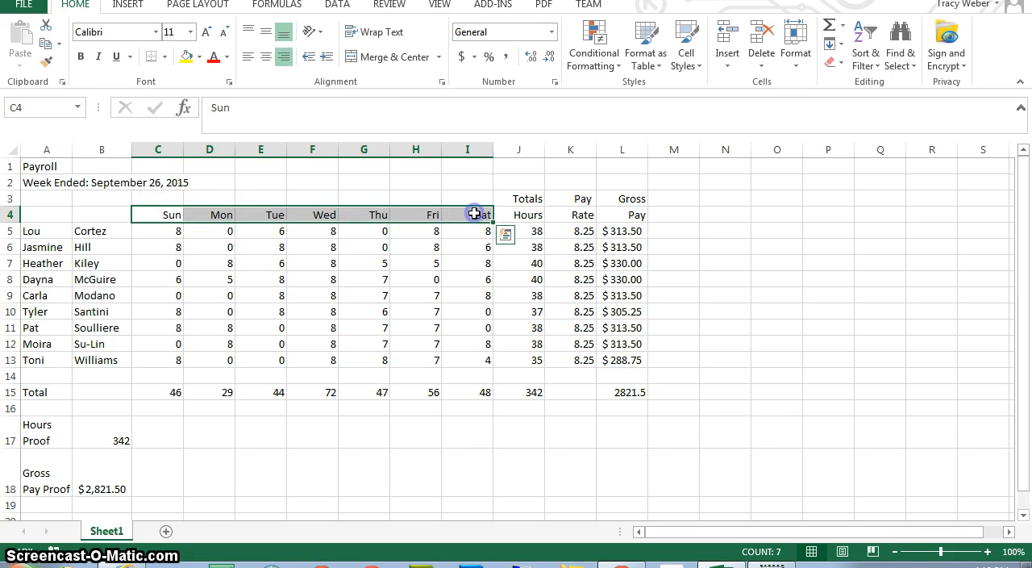
pyautogui.click(320, 35)
pyautogui.click(314, 52)
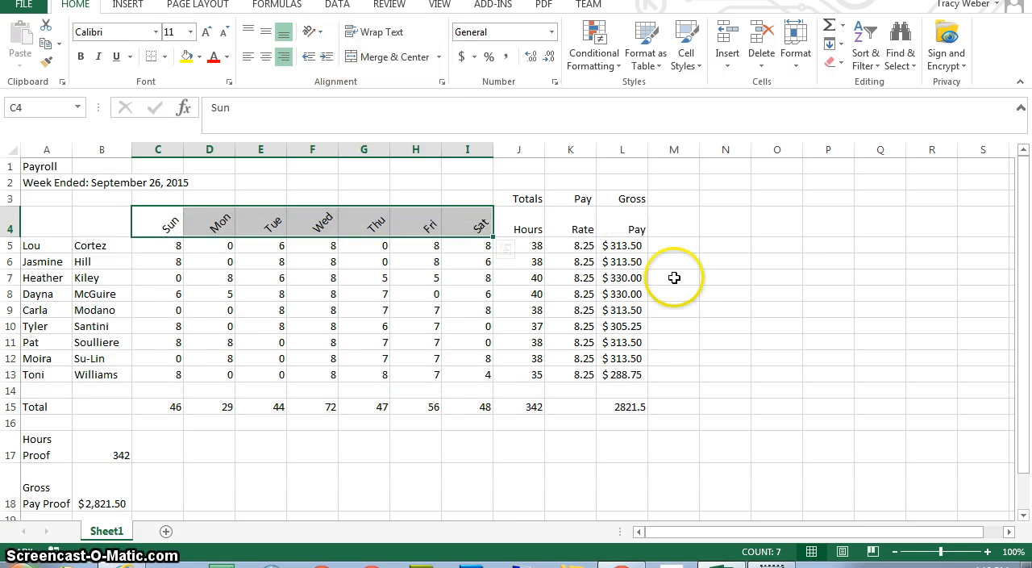
pyautogui.click(770, 288)
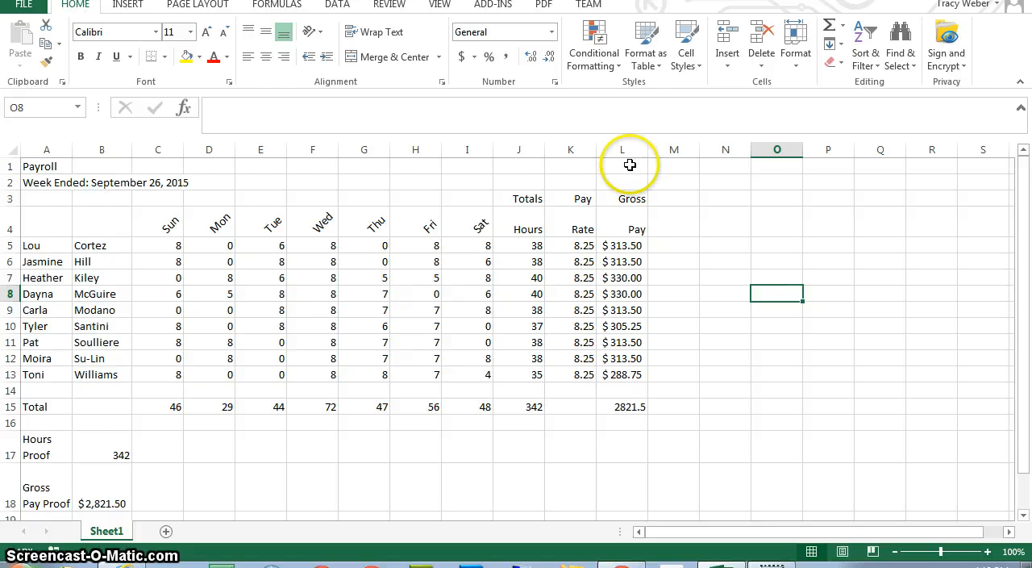
# Read the help article on merging cells through to its end, and close the help window.
pyautogui.click(48, 167)
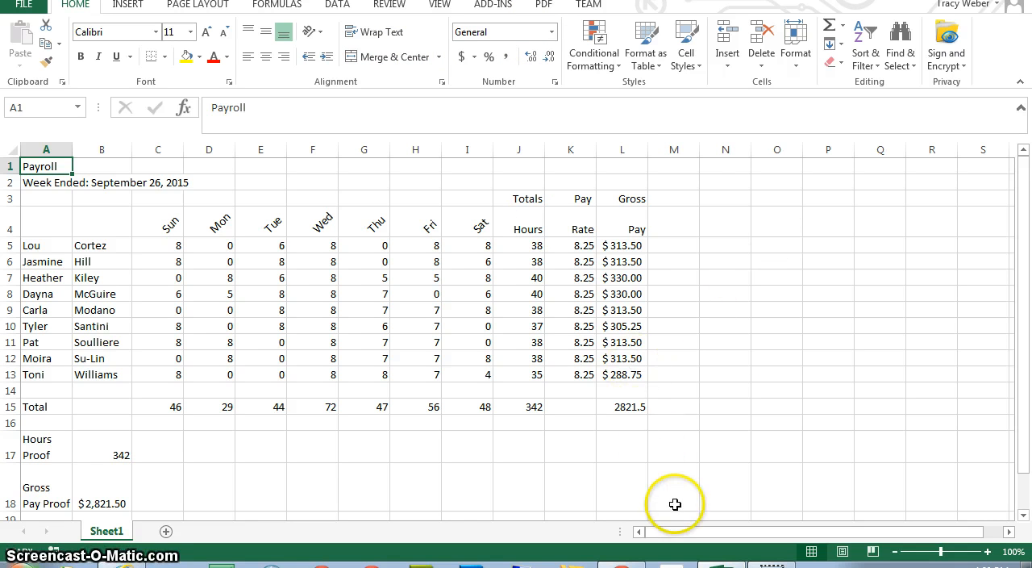
pyautogui.press('F1')
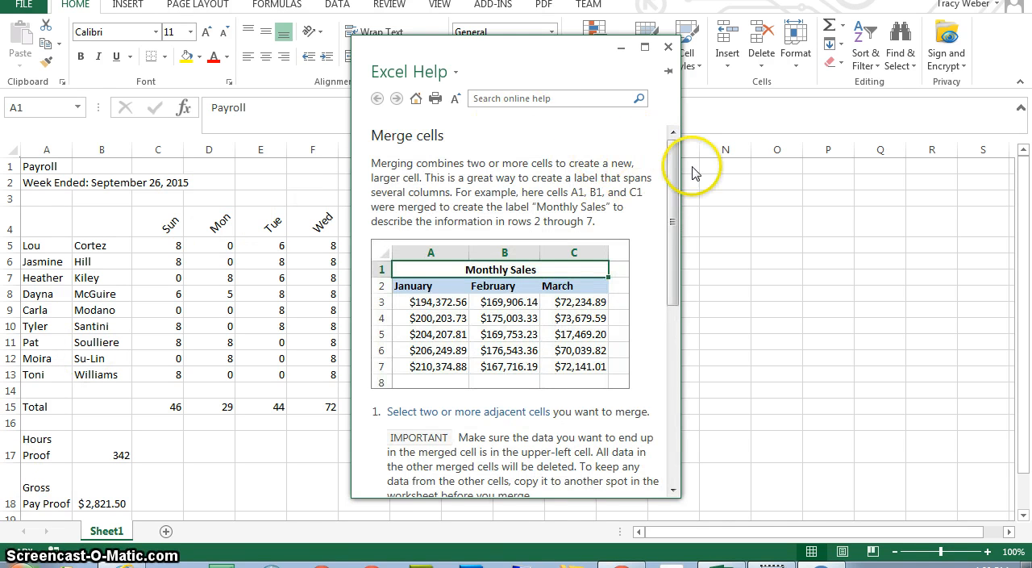
pyautogui.moveTo(676, 185); pyautogui.dragTo(682, 263)
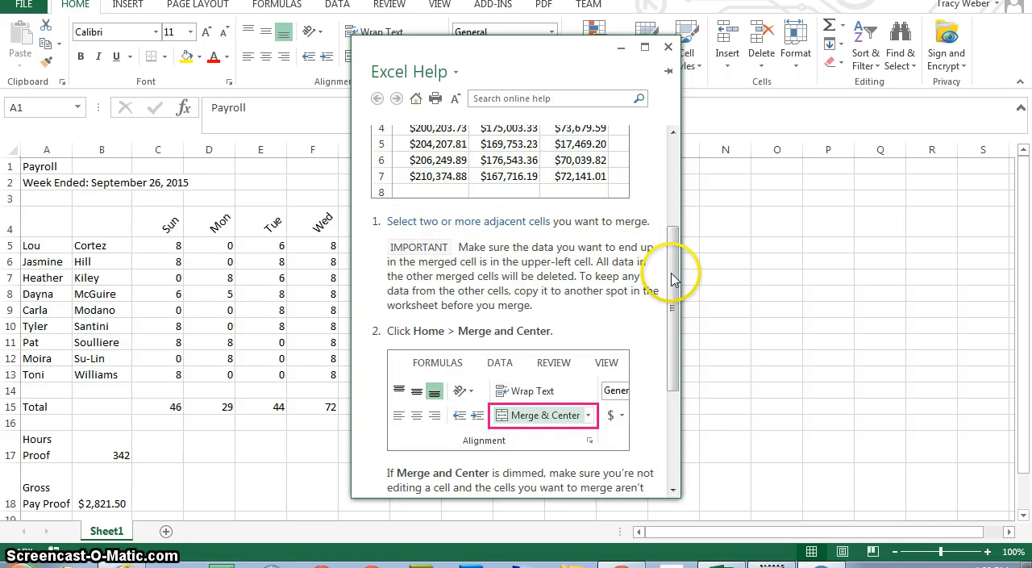
pyautogui.moveTo(676, 277); pyautogui.dragTo(676, 375)
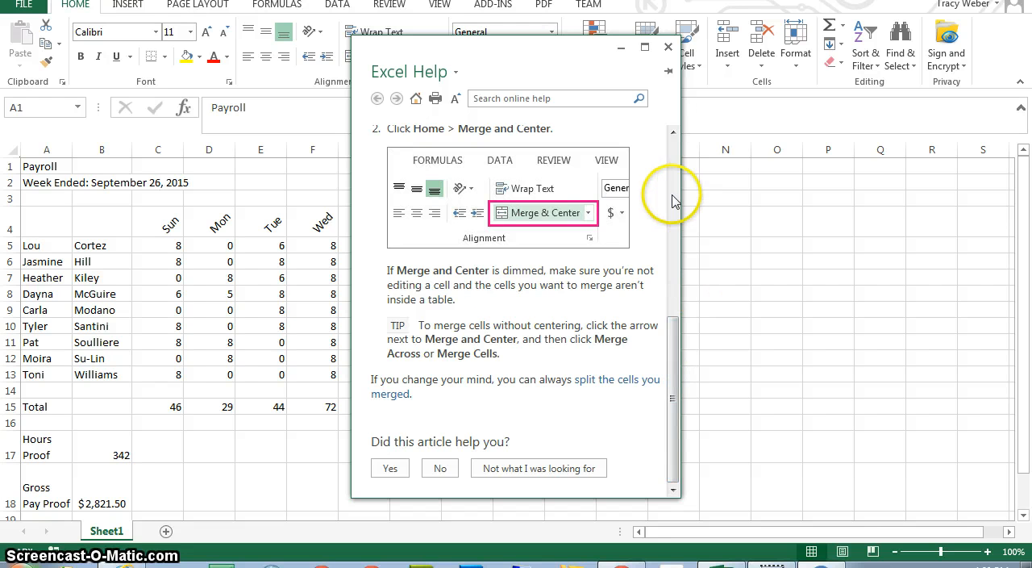
pyautogui.click(669, 50)
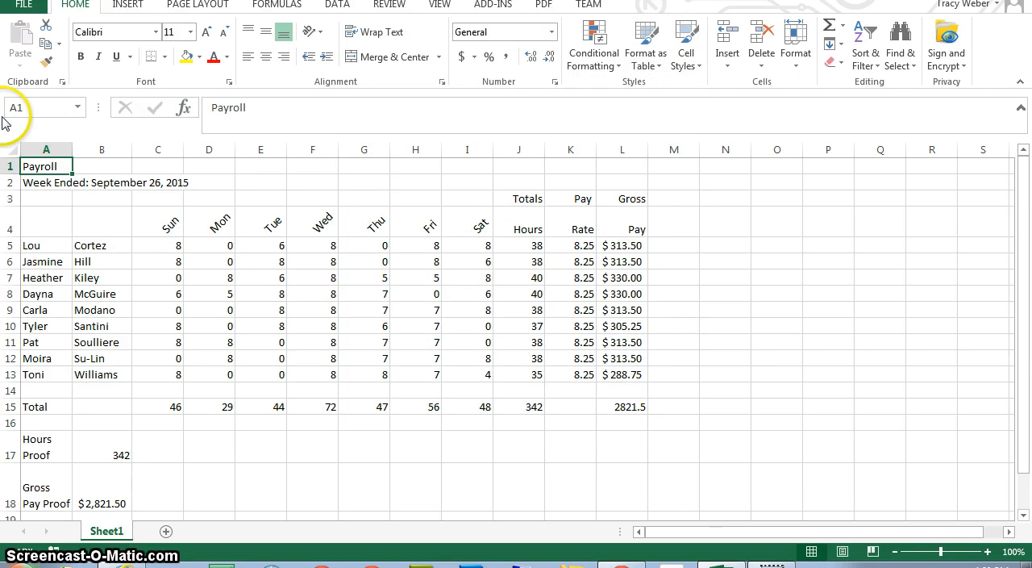
# Merge and center the Payroll title across A1:L1 and the Week Ended line across A2:L2.
pyautogui.moveTo(32, 166); pyautogui.dragTo(615, 159)
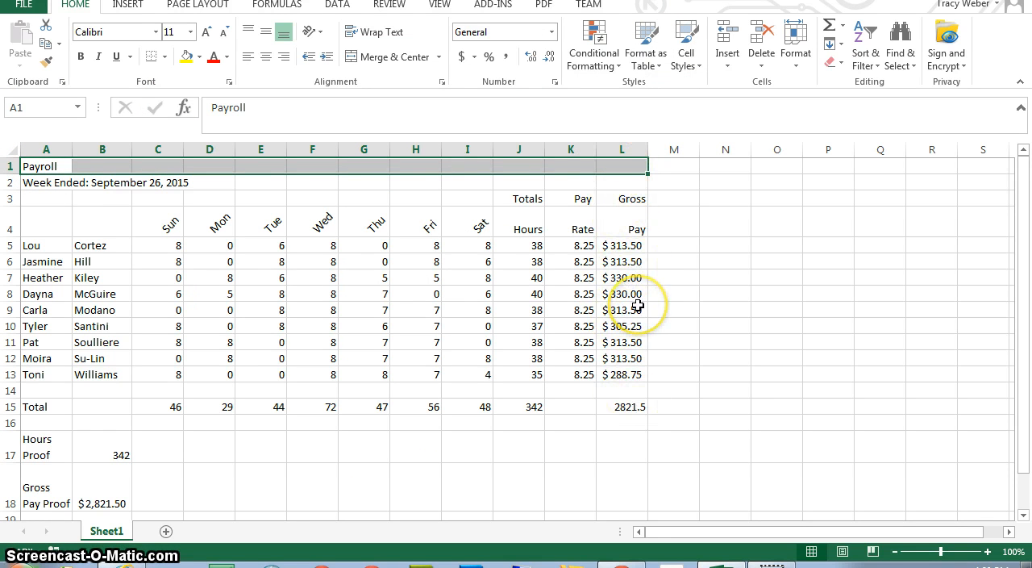
pyautogui.click(404, 59)
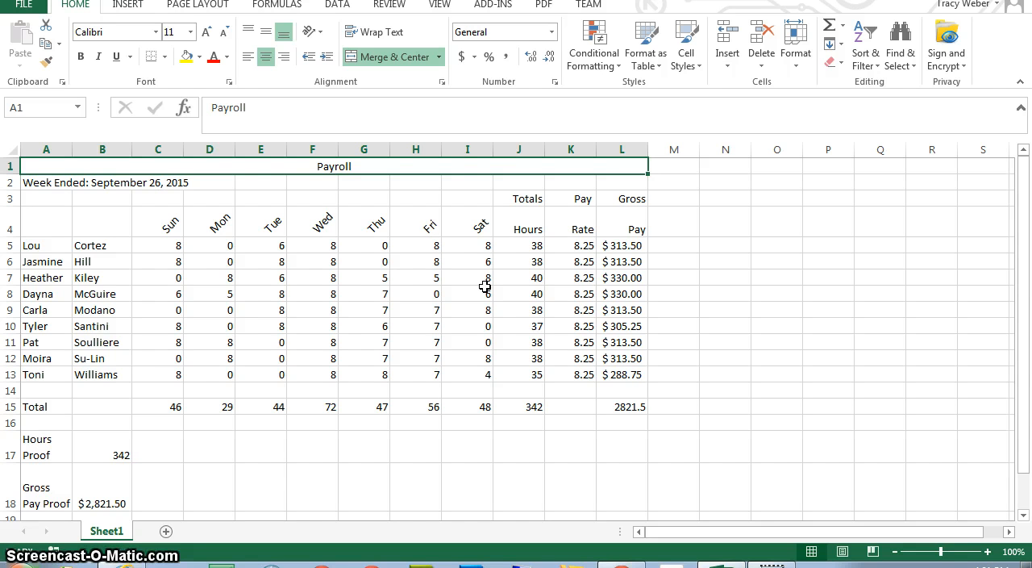
pyautogui.moveTo(37, 182); pyautogui.dragTo(622, 185)
pyautogui.click(390, 58)
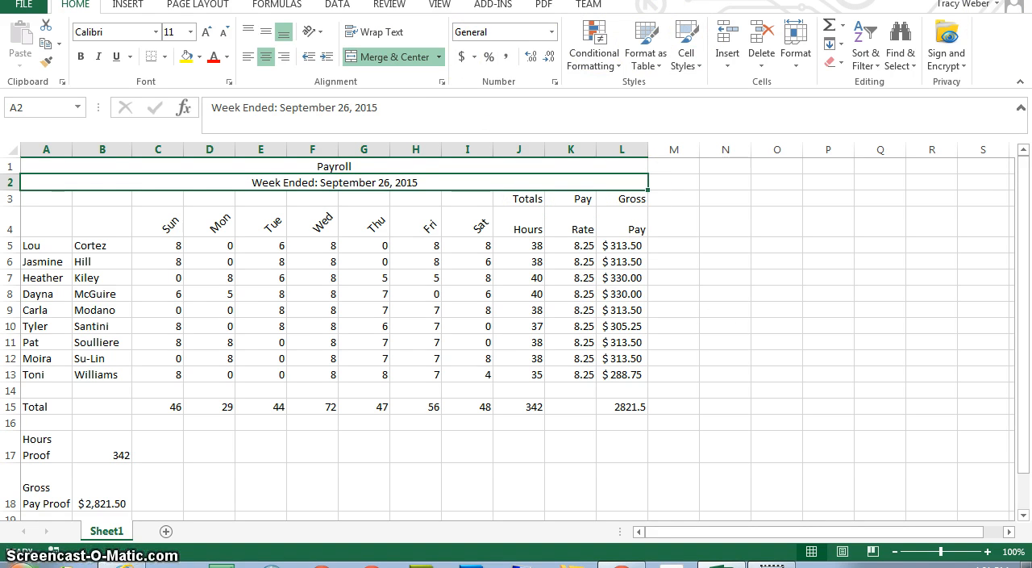
# Search the help for "preview worksheet" and read the article "Preview worksheet pages before you print".
pyautogui.click(942, 0)
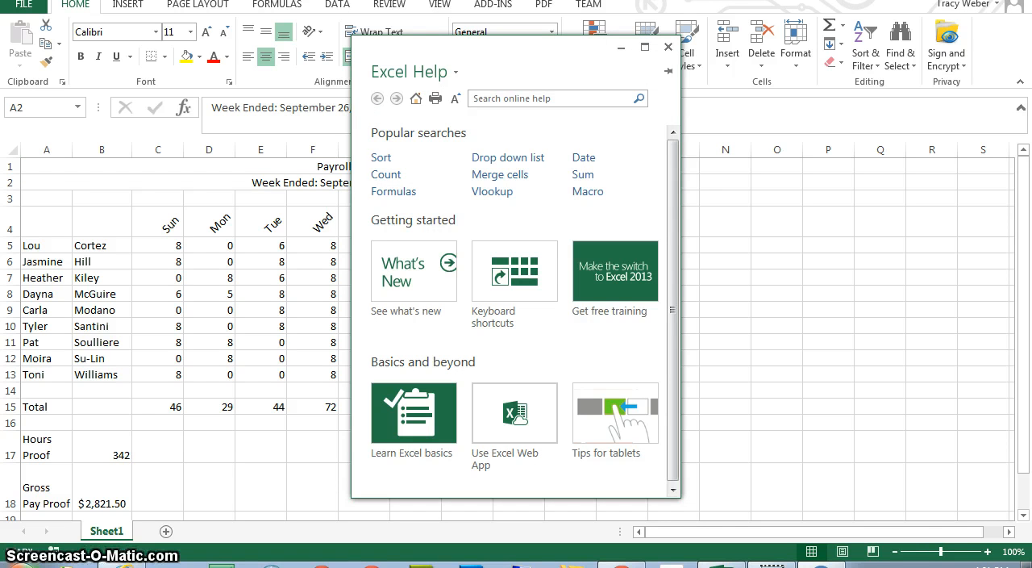
pyautogui.click(570, 100)
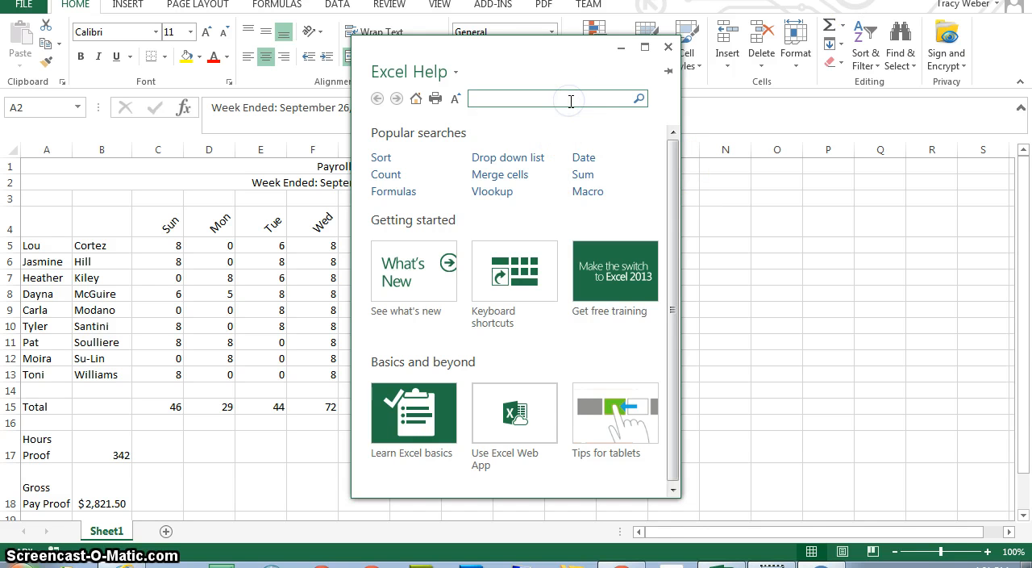
pyautogui.write('preview wor')
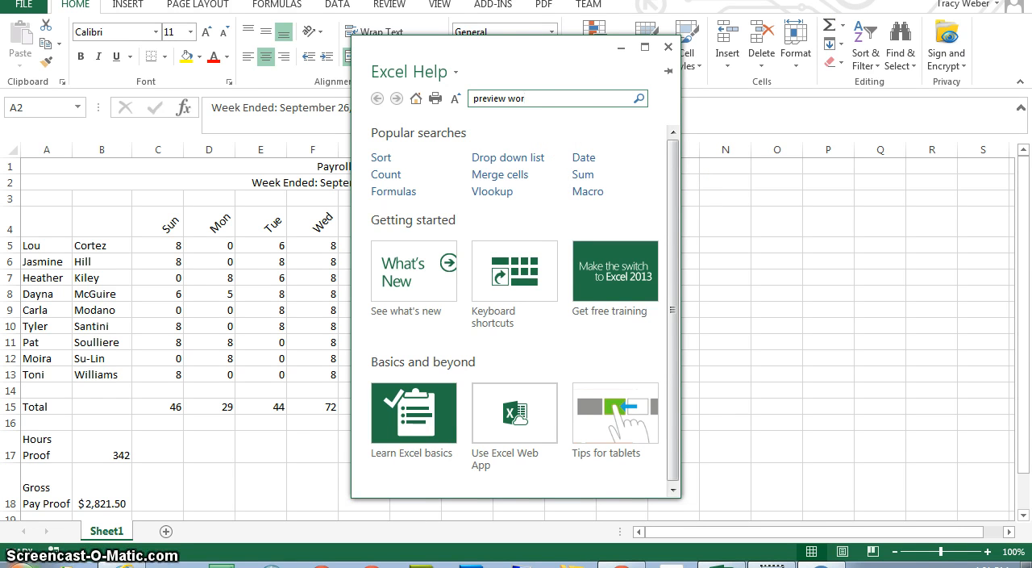
pyautogui.write('ksheet')
pyautogui.press('Return')
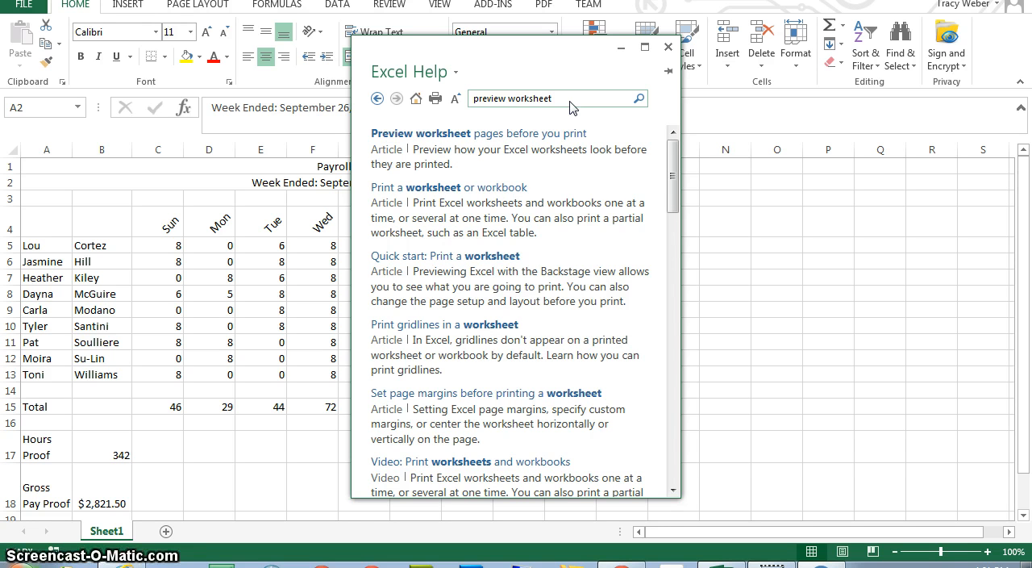
pyautogui.click(494, 141)
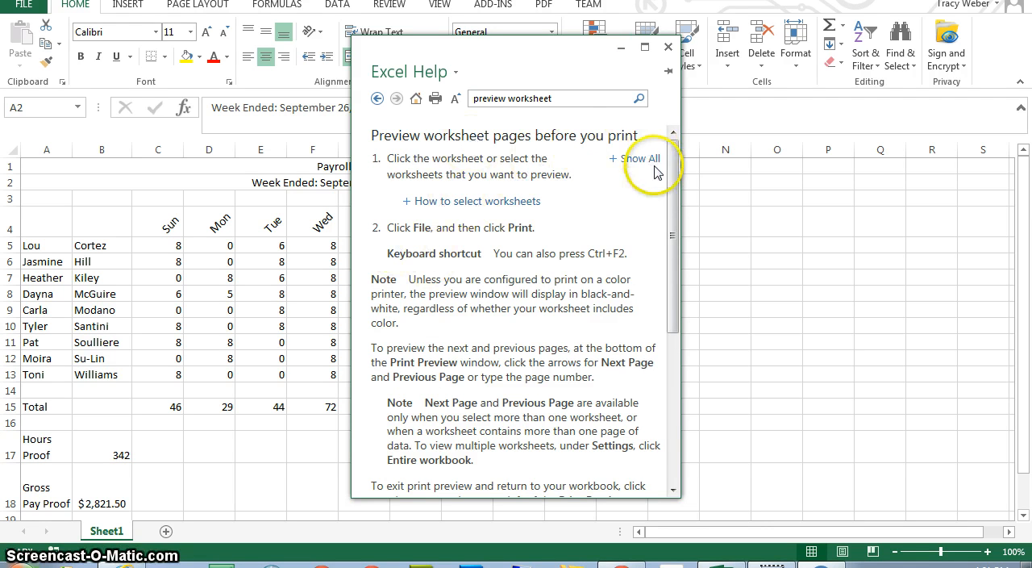
pyautogui.click(669, 48)
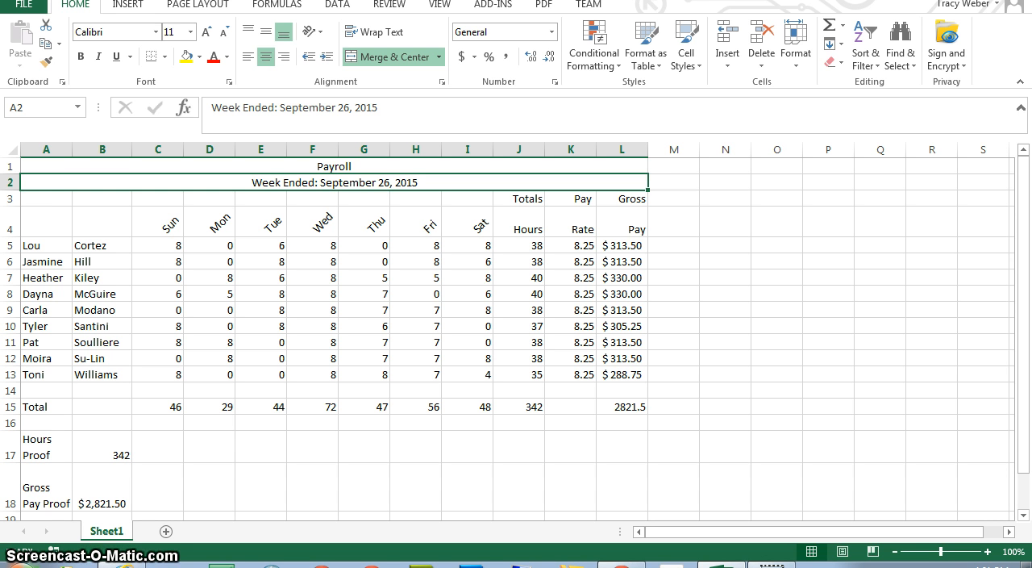
# Enter the preparer's full name in cell A20, below the gross pay proof.
pyautogui.click(40, 503)
pyautogui.press('Down')
pyautogui.press('Down')
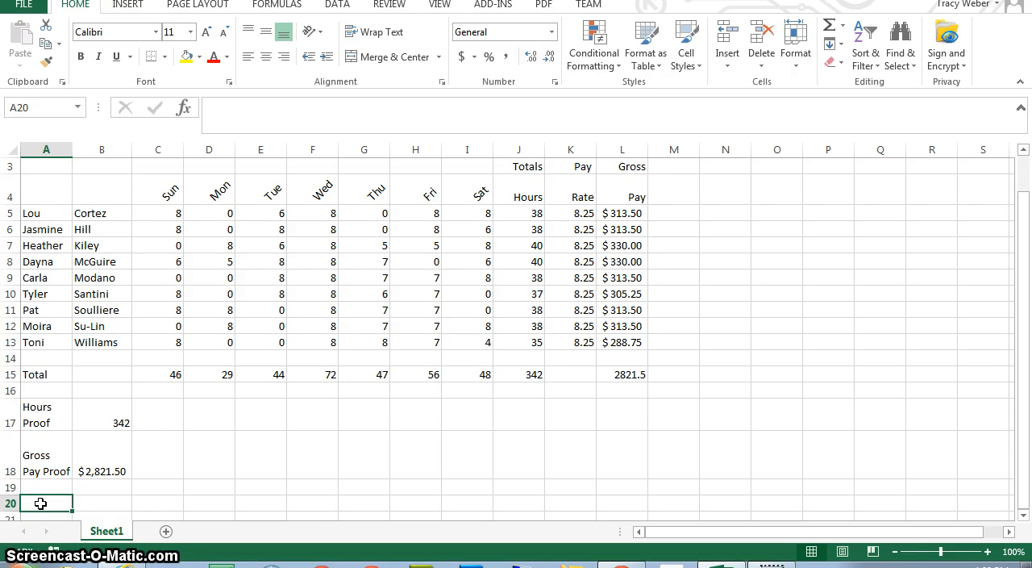
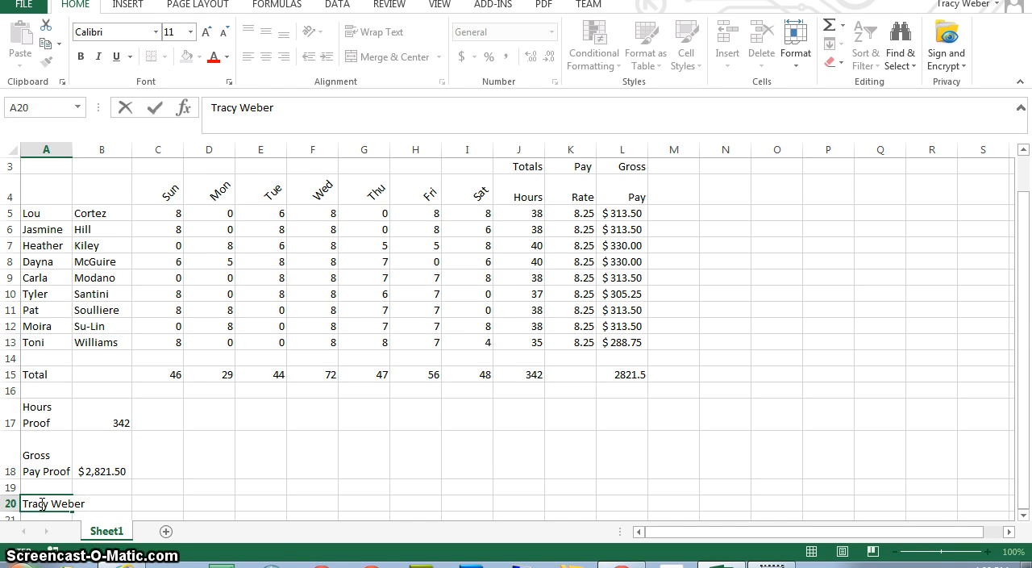
pyautogui.press('Return')
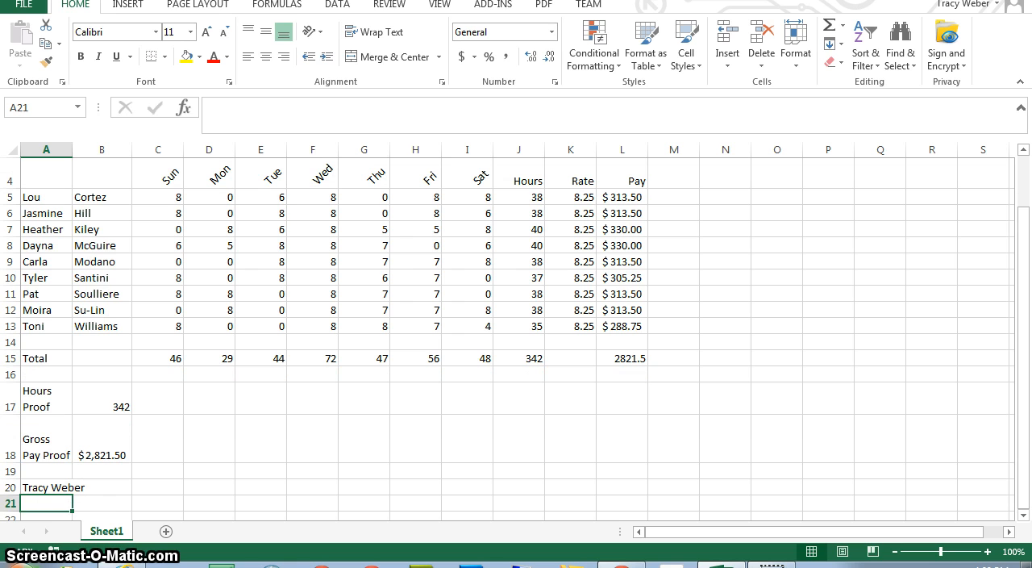
# Open the print preview of the worksheet and examine its first and second pages.
pyautogui.click(24, 5)
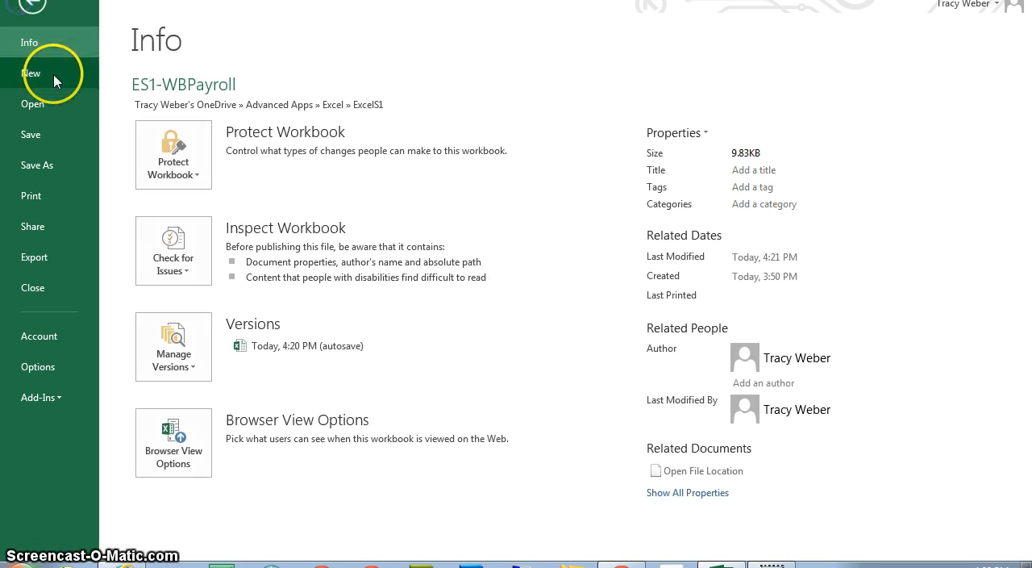
pyautogui.click(34, 196)
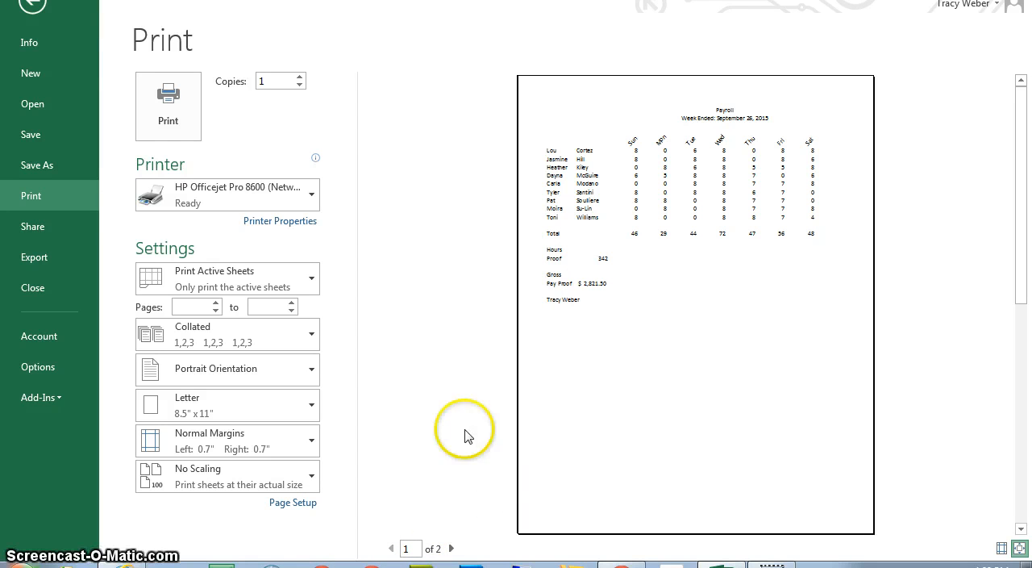
pyautogui.click(451, 549)
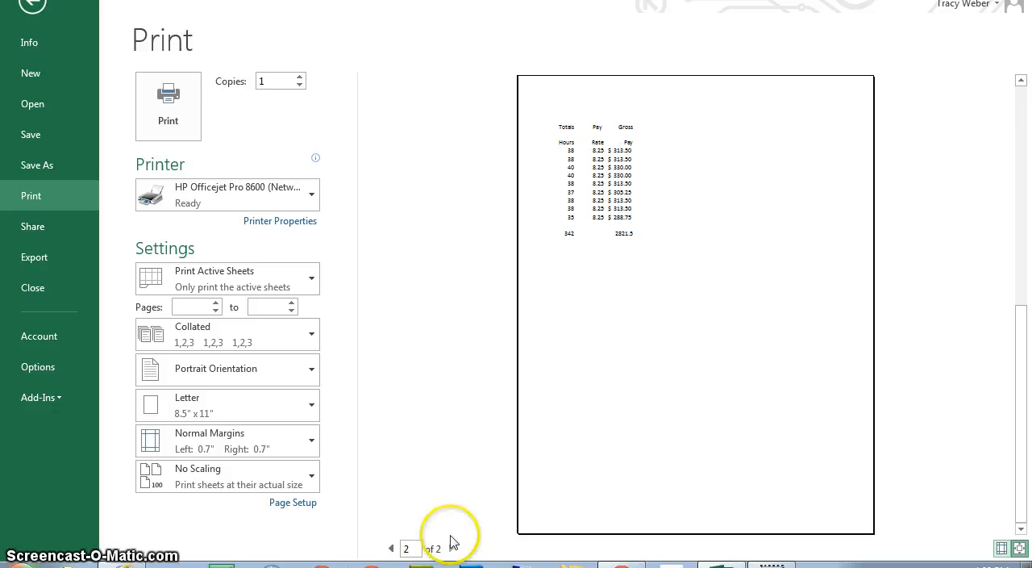
# Change the print orientation to landscape and return to the worksheet.
pyautogui.click(236, 373)
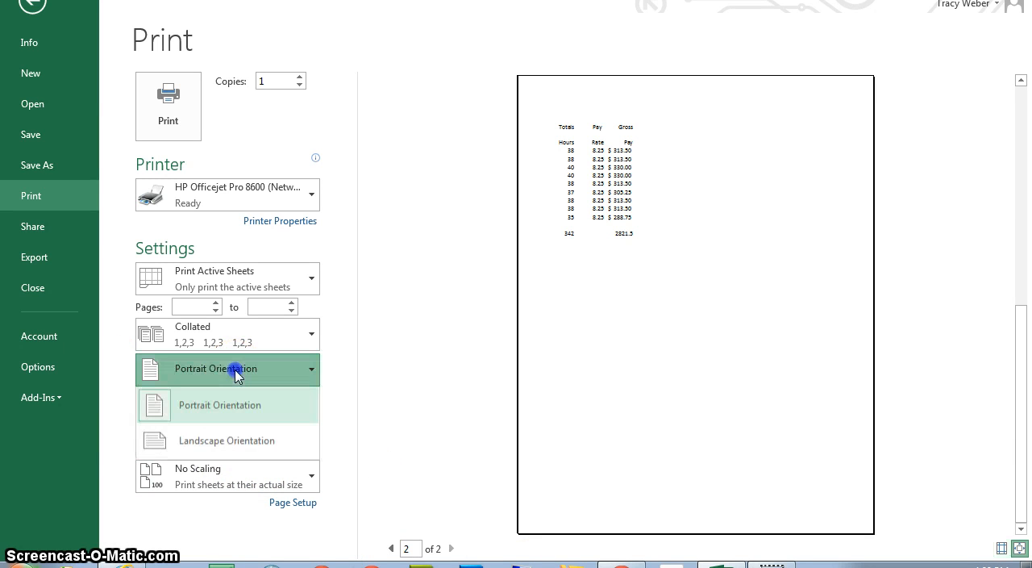
pyautogui.click(242, 439)
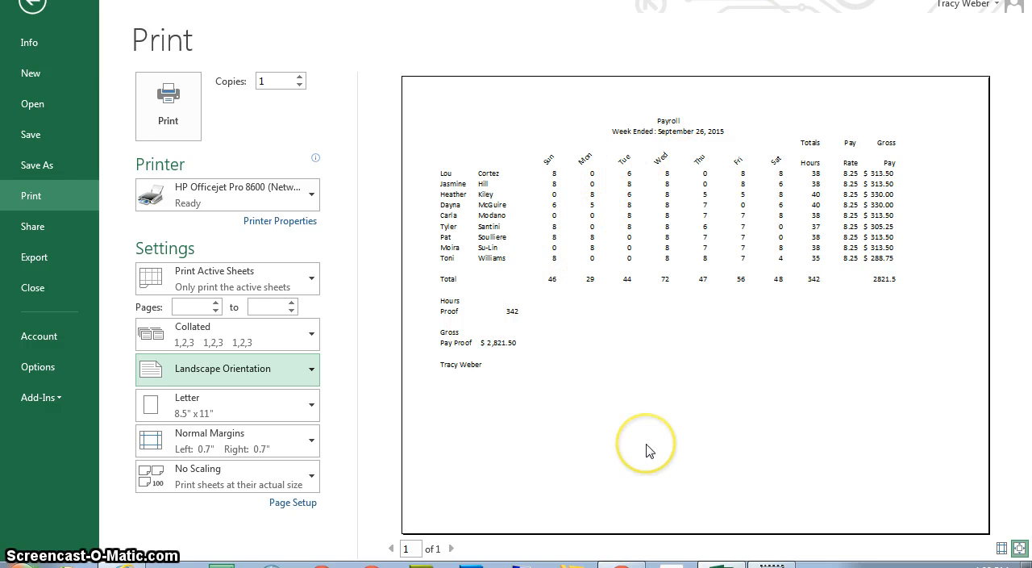
pyautogui.click(34, 9)
pyautogui.click(32, 7)
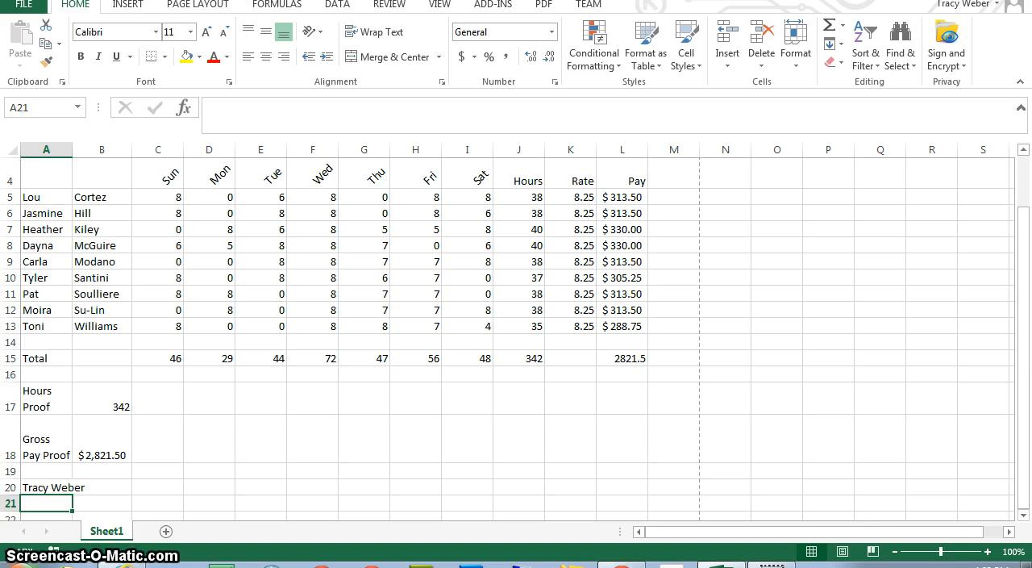
# Show the worksheet's formulas instead of values, and examine both pages with margins displayed in the print preview.
pyautogui.click(274, 6)
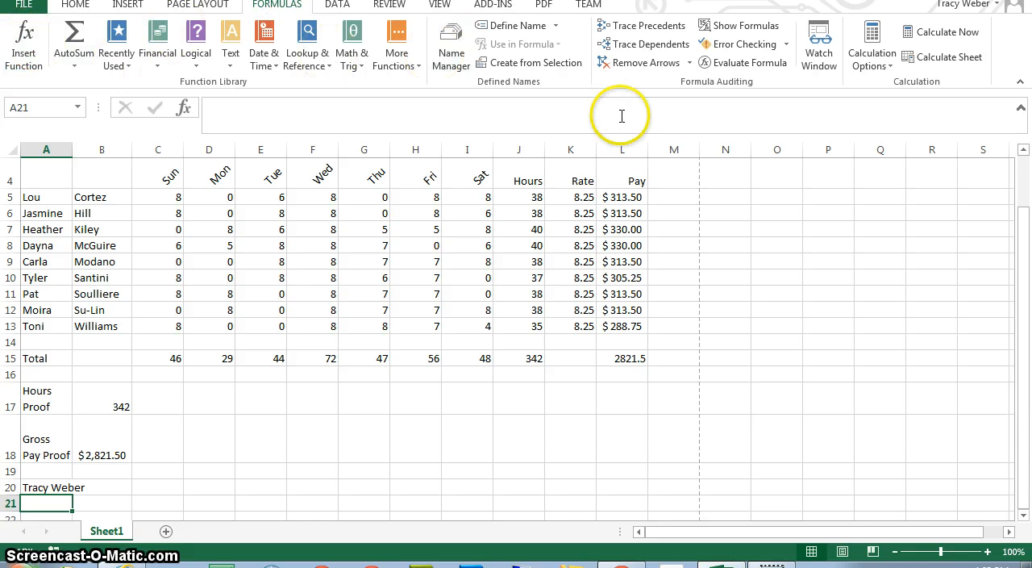
pyautogui.click(728, 28)
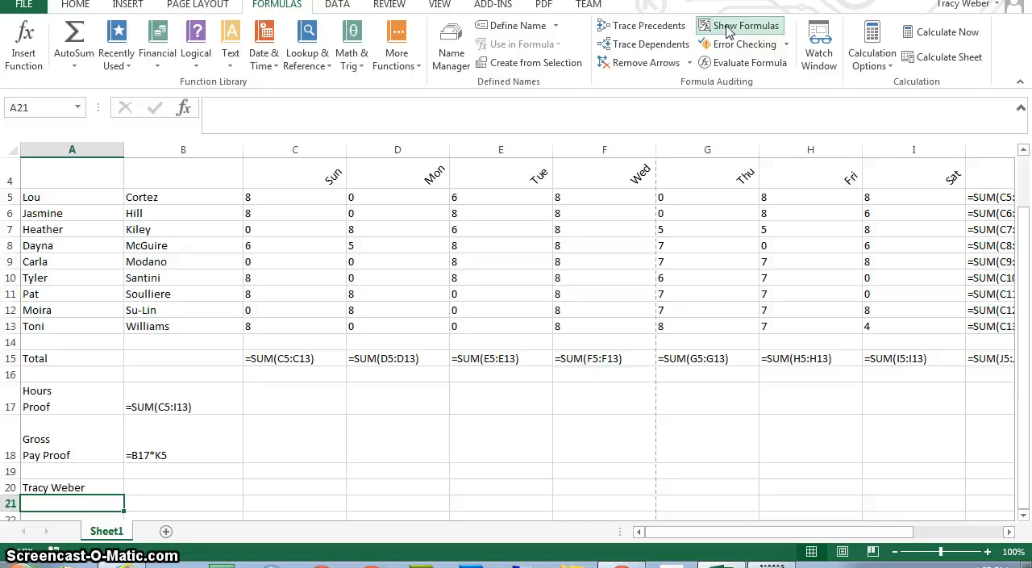
pyautogui.click(32, 6)
pyautogui.click(53, 206)
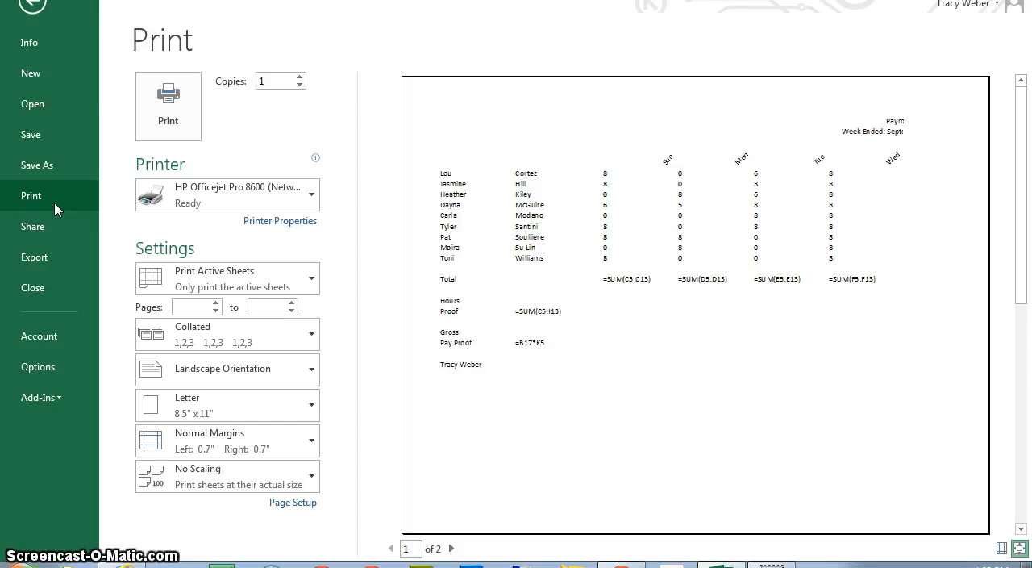
pyautogui.click(453, 548)
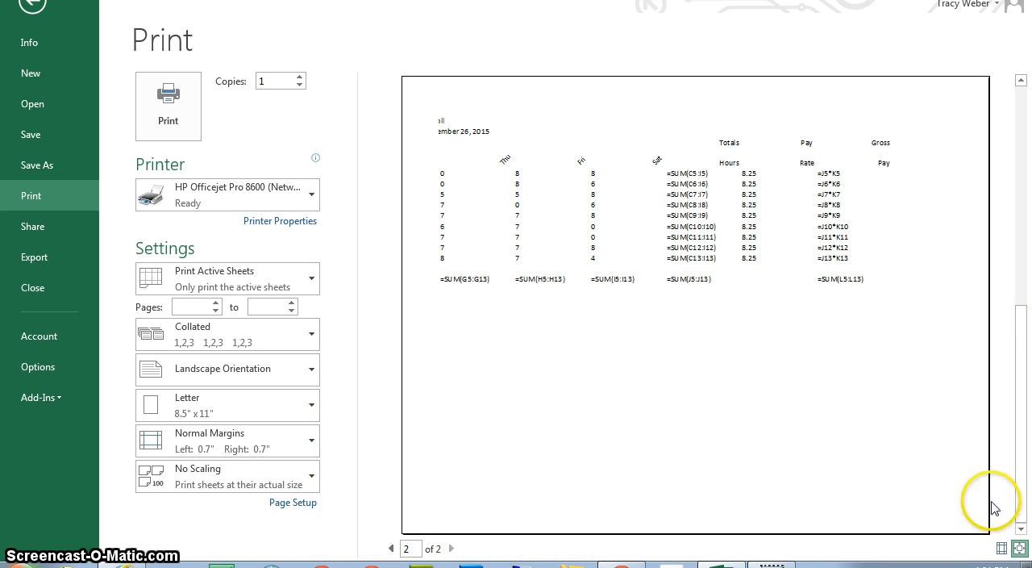
pyautogui.click(1001, 548)
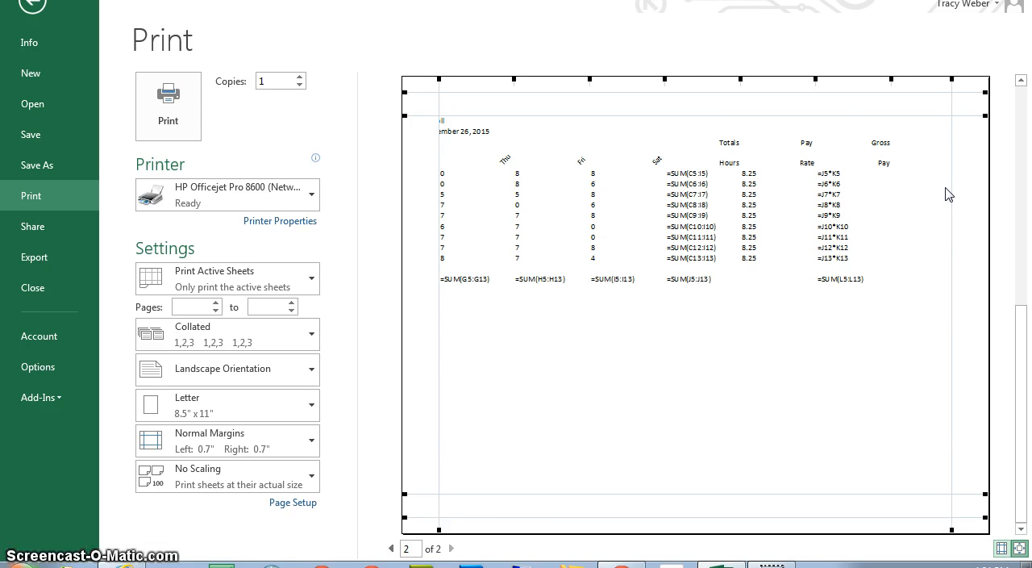
pyautogui.click(29, 8)
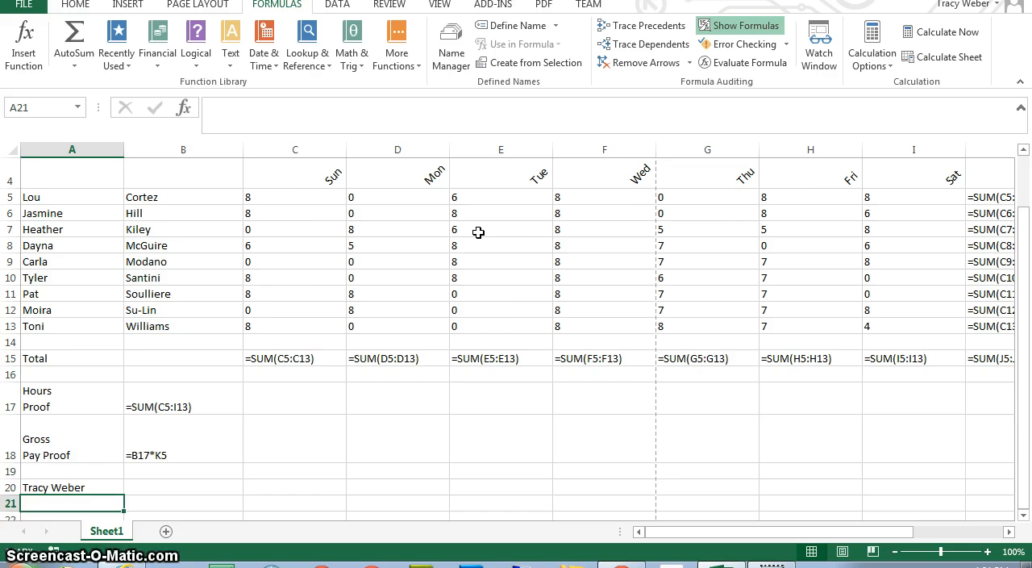
# Jump to cell A1, then move one screen down the worksheet and back up.
pyautogui.hotkey('ctrl', 'Home')
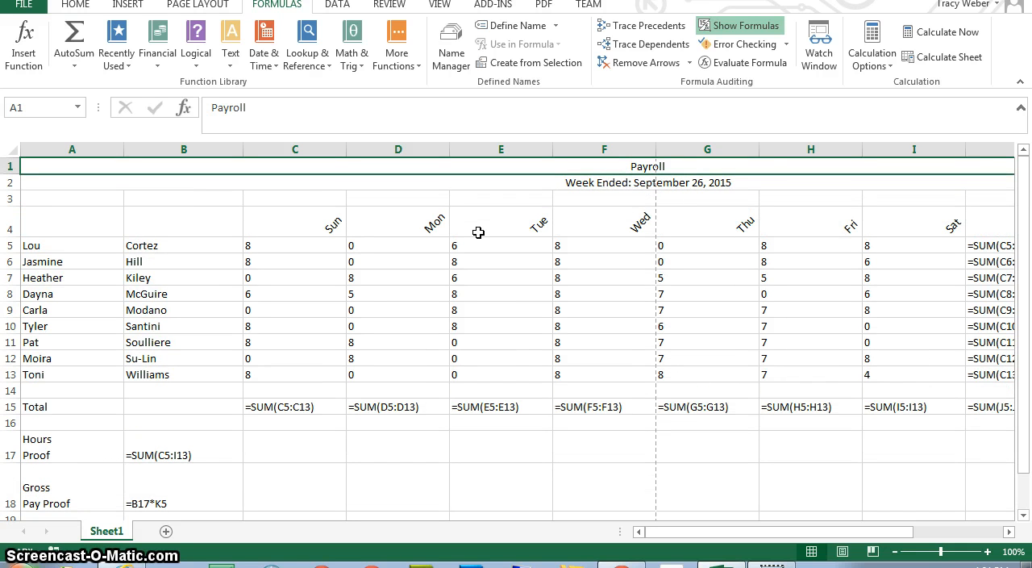
pyautogui.press('pagedown')
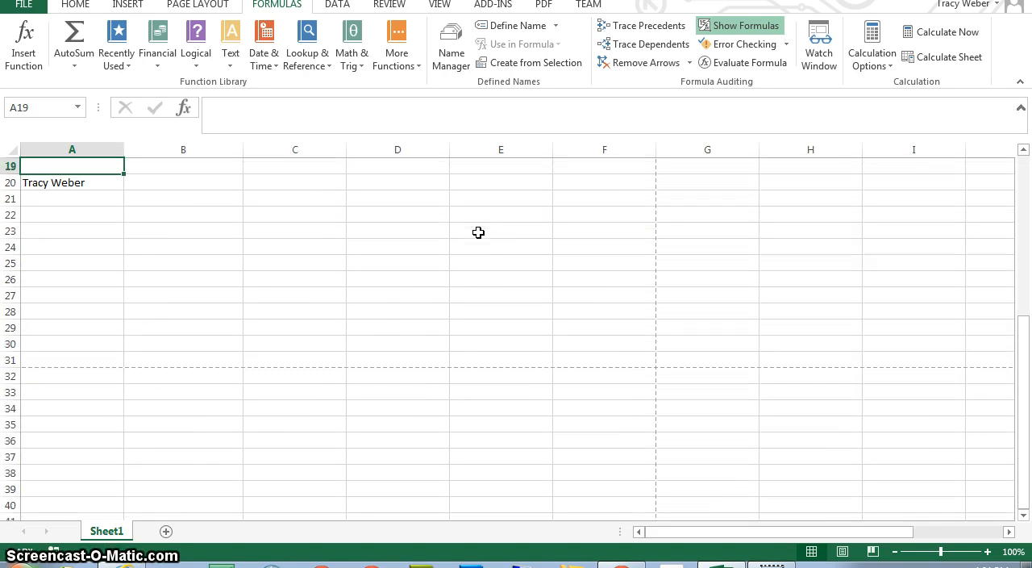
pyautogui.press('pageup')
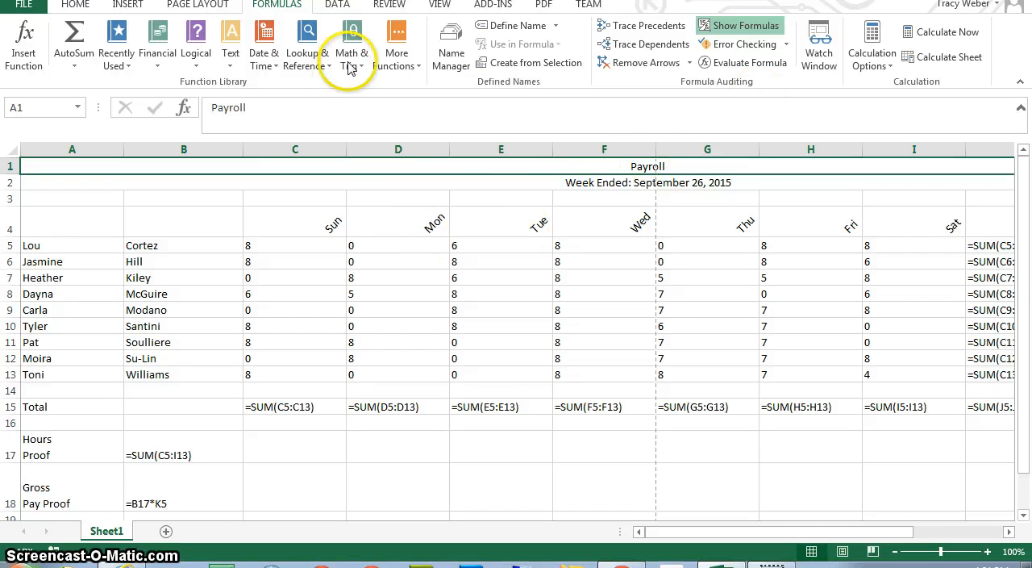
# Jump to the gross pay total in cell L15 with the Go To command.
pyautogui.click(75, 5)
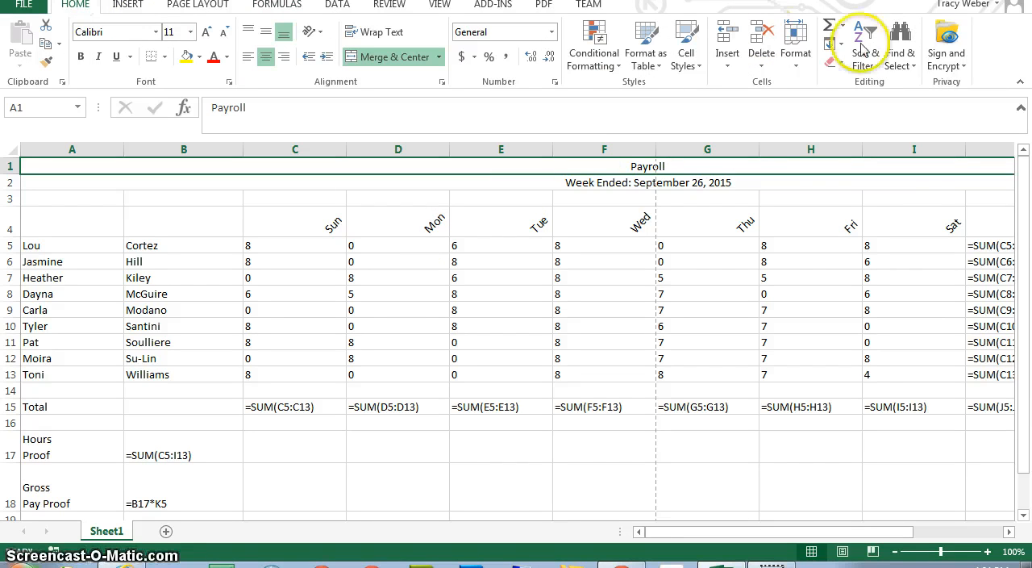
pyautogui.click(903, 54)
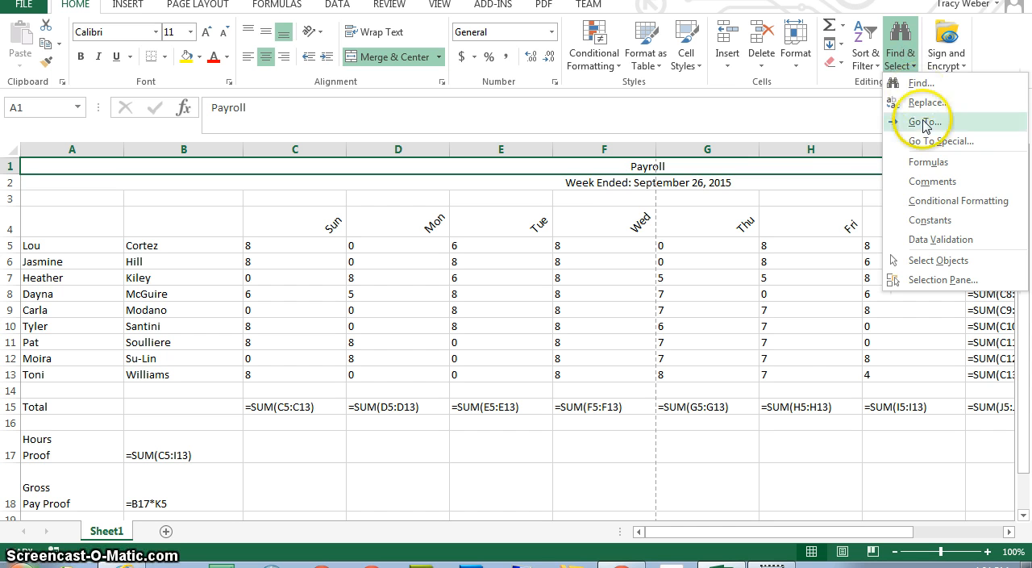
pyautogui.click(922, 121)
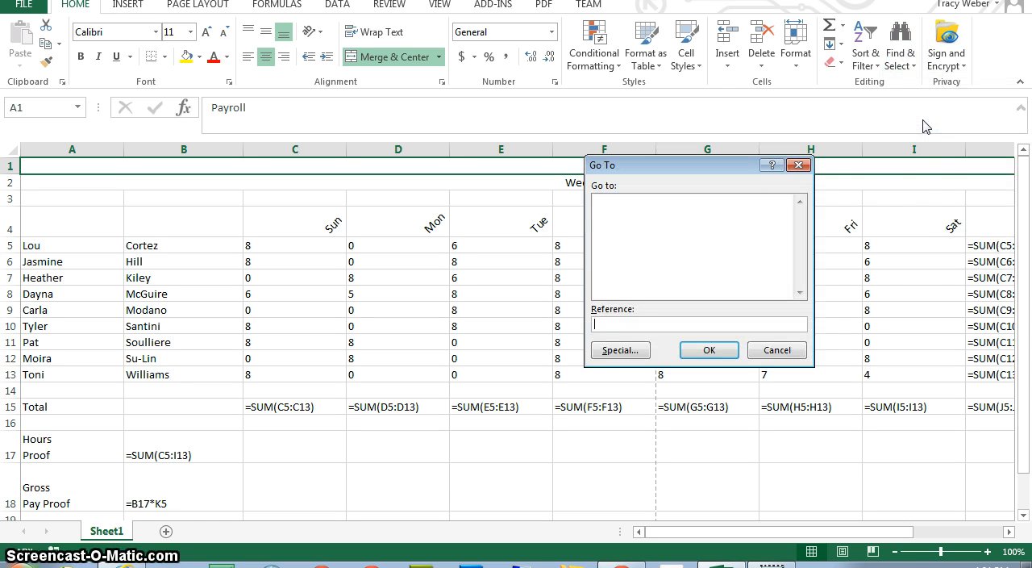
pyautogui.write('I15')
pyautogui.click(701, 349)
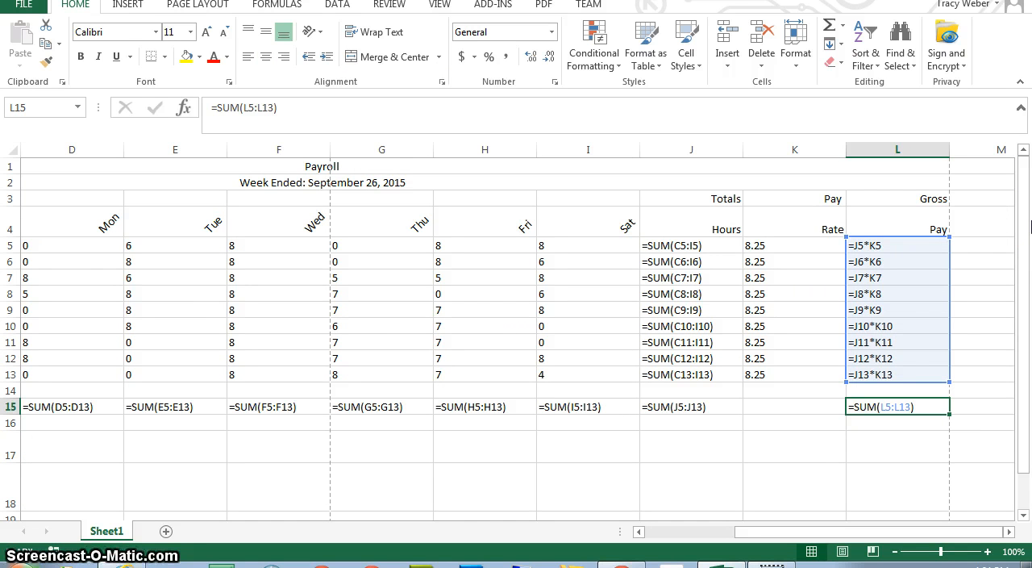
# Move cell by cell from L15 to K17 and switch the worksheet from formulas back to values.
pyautogui.press('Left')
pyautogui.press('Right')
pyautogui.press('Left')
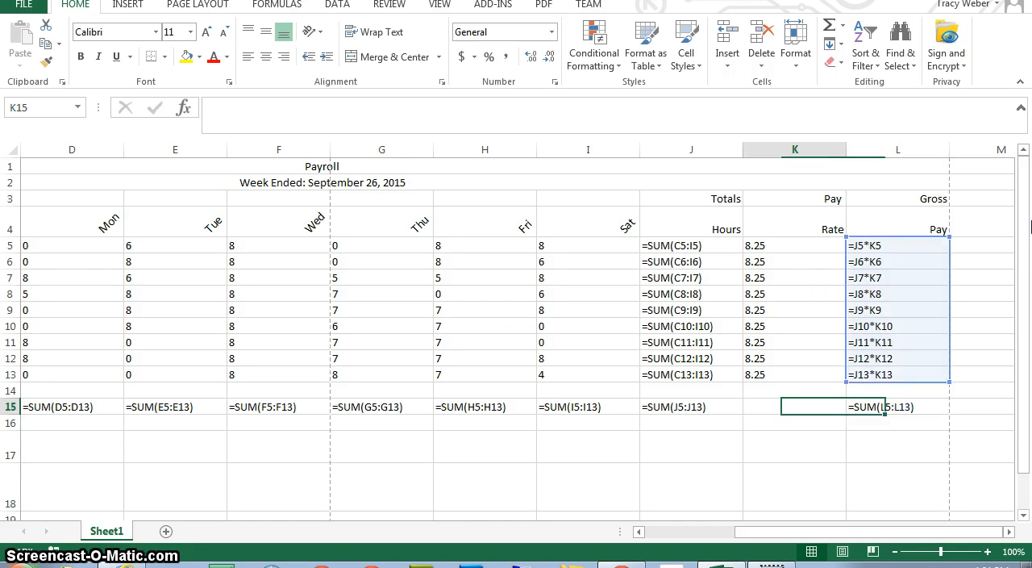
pyautogui.press('Up')
pyautogui.press('Up')
pyautogui.press('Down')
pyautogui.press('Down')
pyautogui.press('Down')
pyautogui.press('Down')
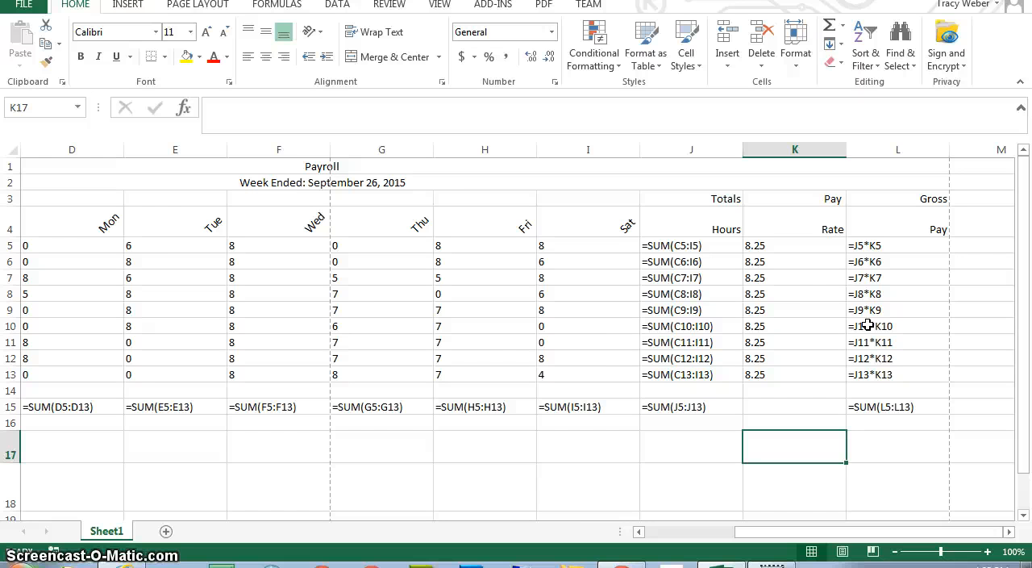
pyautogui.hotkey('ctrl', '`')
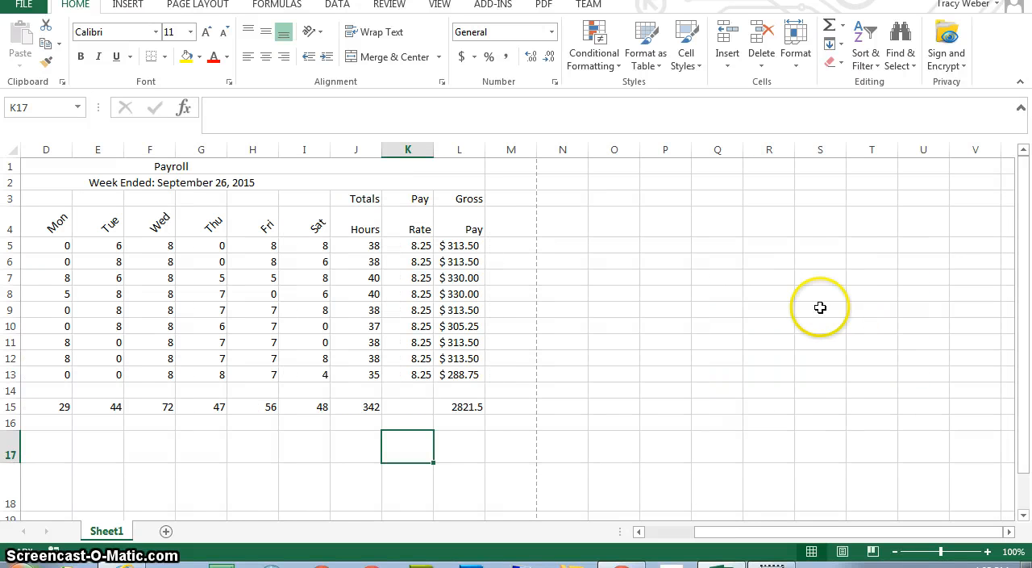